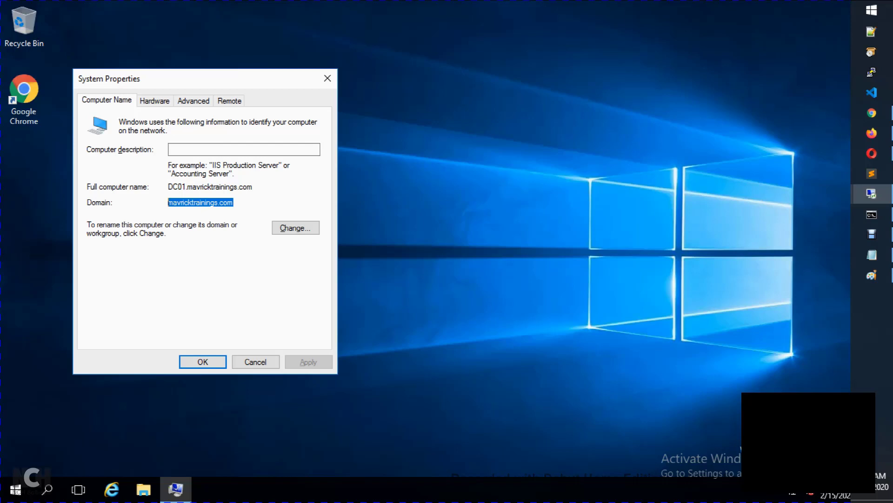
Step: Check DC01's full computer name, DC01.mavricktrainings.com, and close System Properties without changes
click(205, 201)
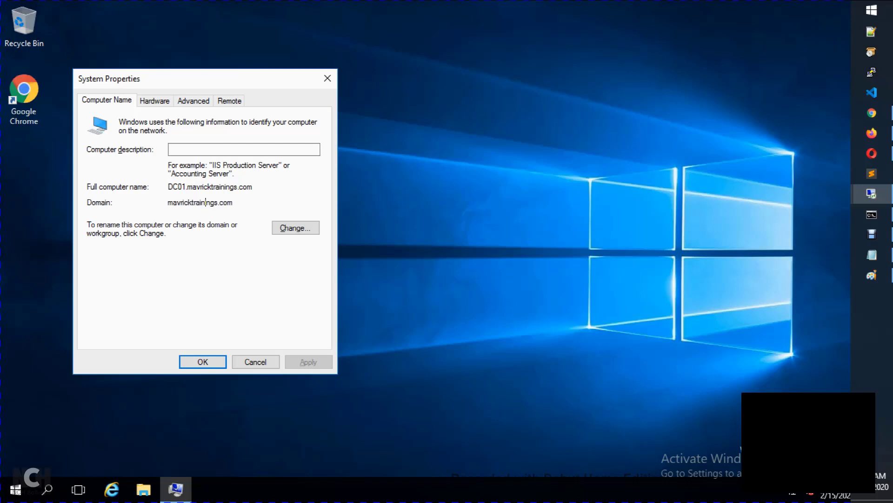
drag(168, 186, 253, 187)
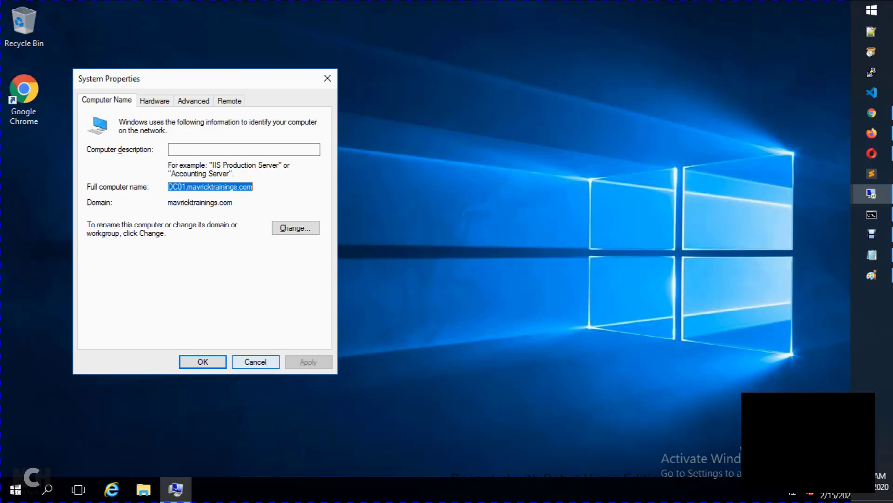
click(255, 362)
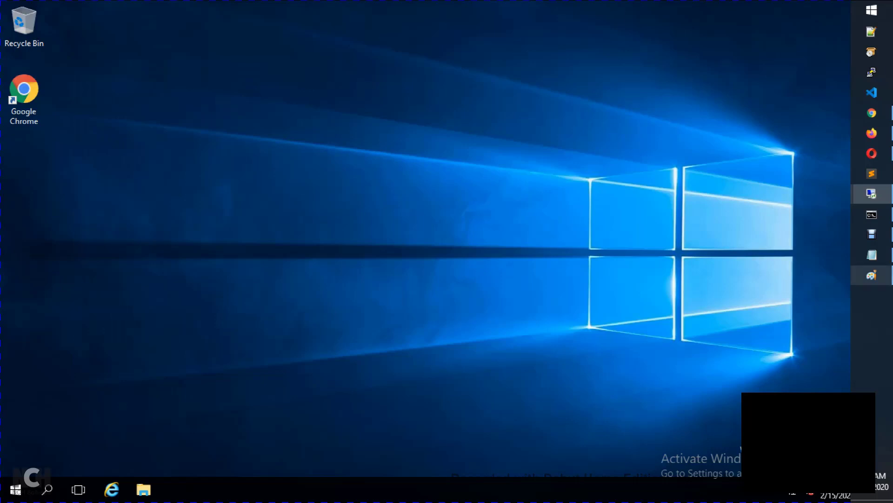
Step: Show the lab network diagram in Paint, then bring the LABESX-02 ESXi page in Firefox forward
click(871, 275)
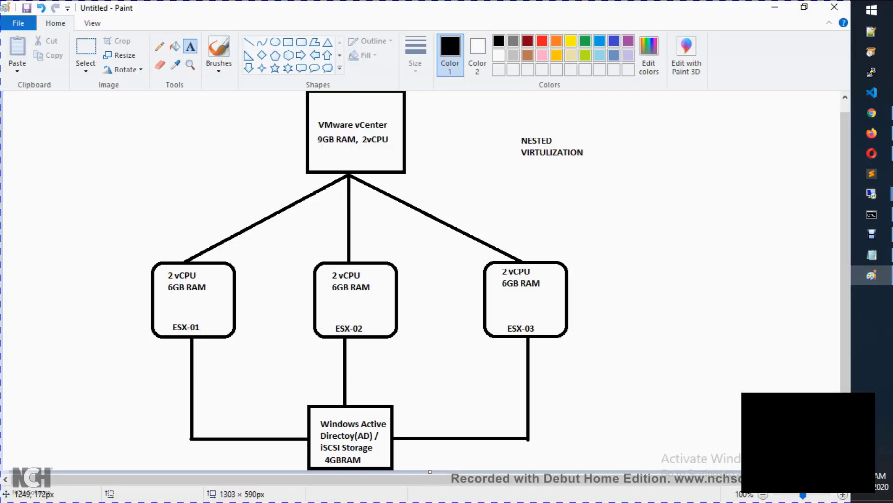
mouse_move(872, 194)
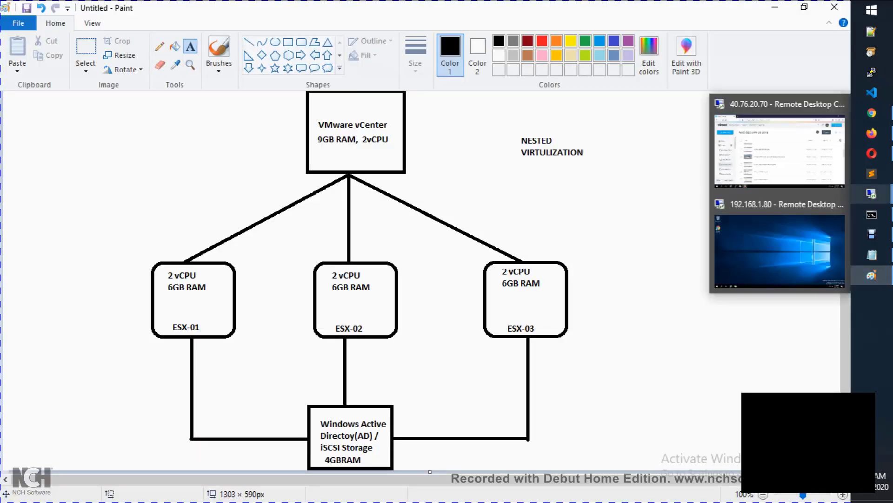
click(871, 133)
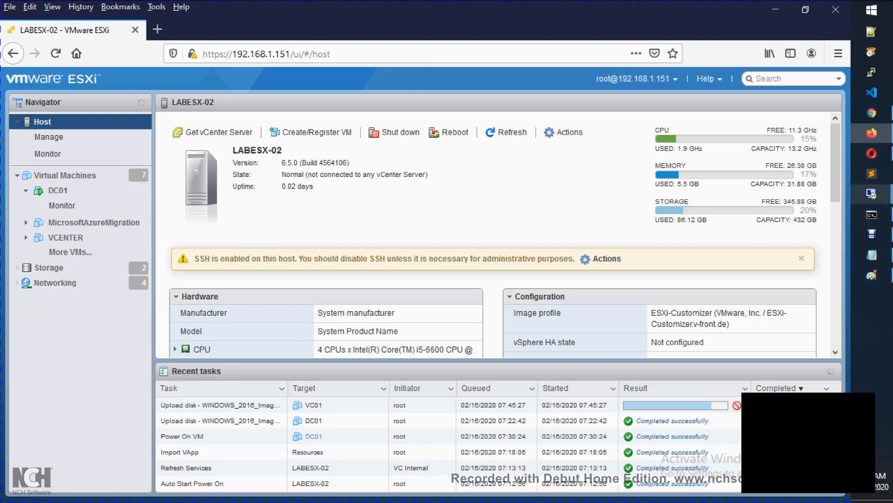
Step: In the 192.168.1.80 remote session, launch Active Directory Users and Computers from Windows Administrative Tools
mouse_move(872, 194)
click(780, 251)
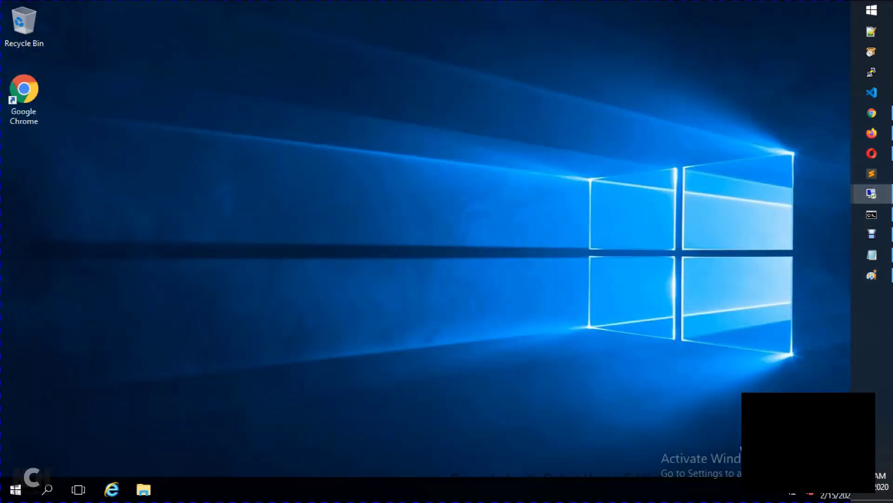
right_click(16, 489)
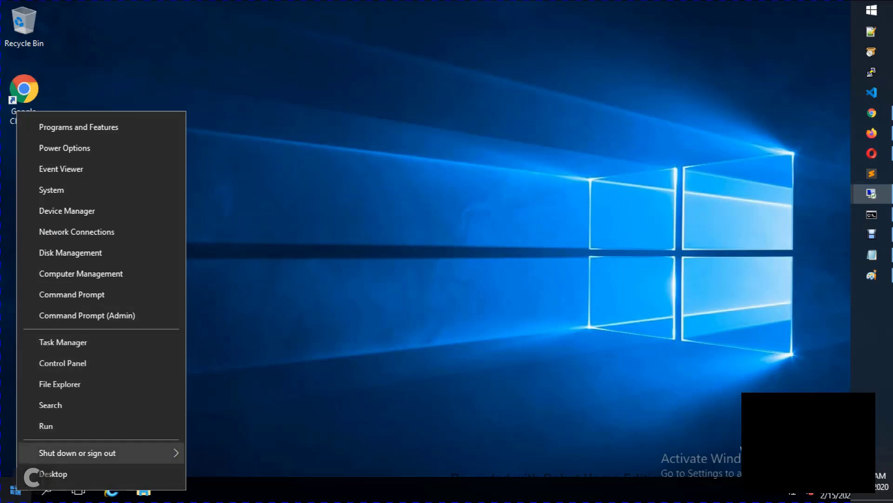
click(16, 489)
scroll(93, 187, down, 3)
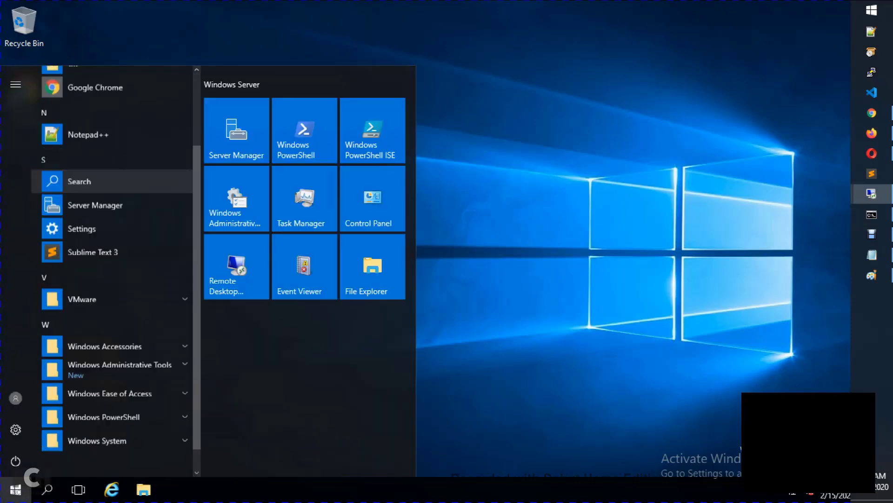
click(116, 357)
scroll(117, 280, down, 5)
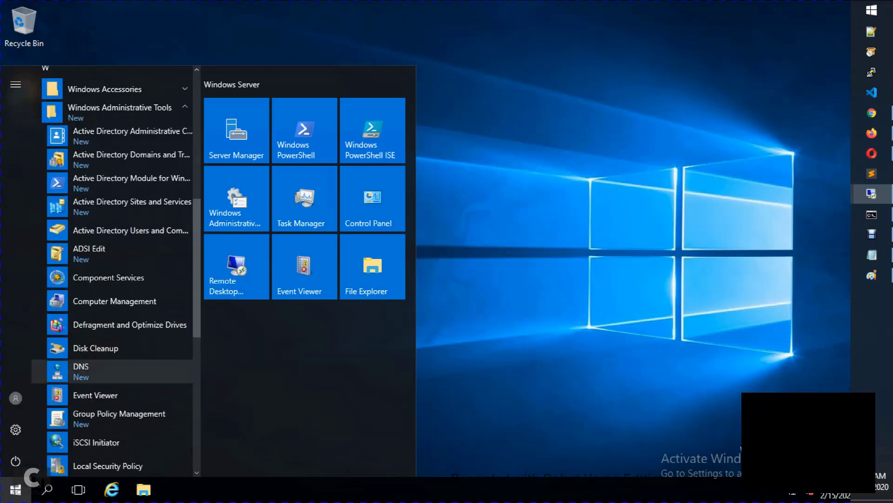
click(126, 228)
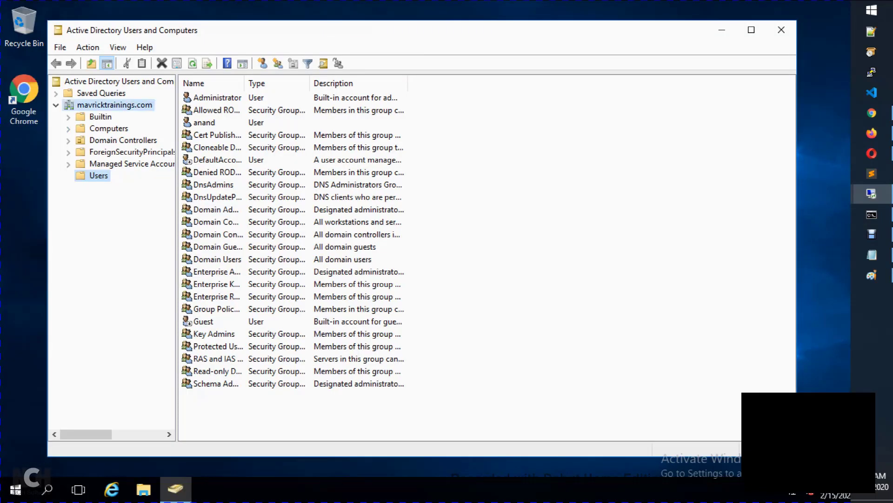
Step: Create the VMware-Admins organizational unit under the mavricktrainings.com domain
right_click(110, 106)
mouse_move(139, 206)
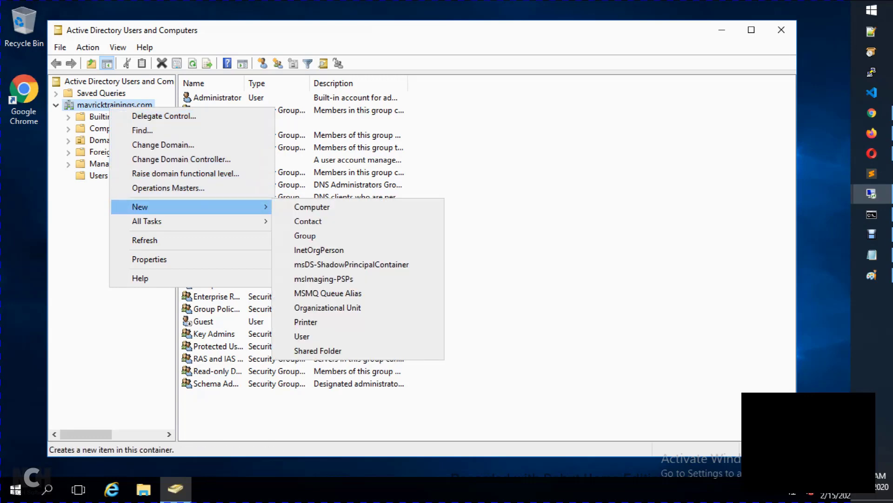
click(328, 307)
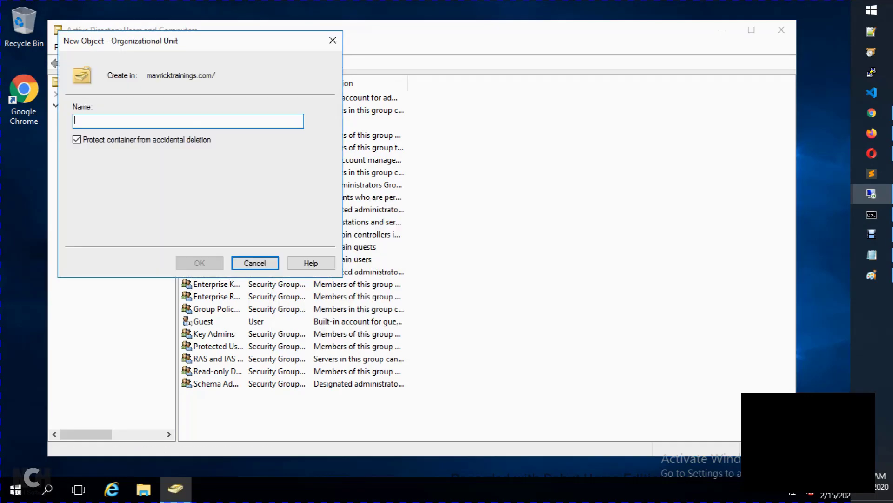
text(V)
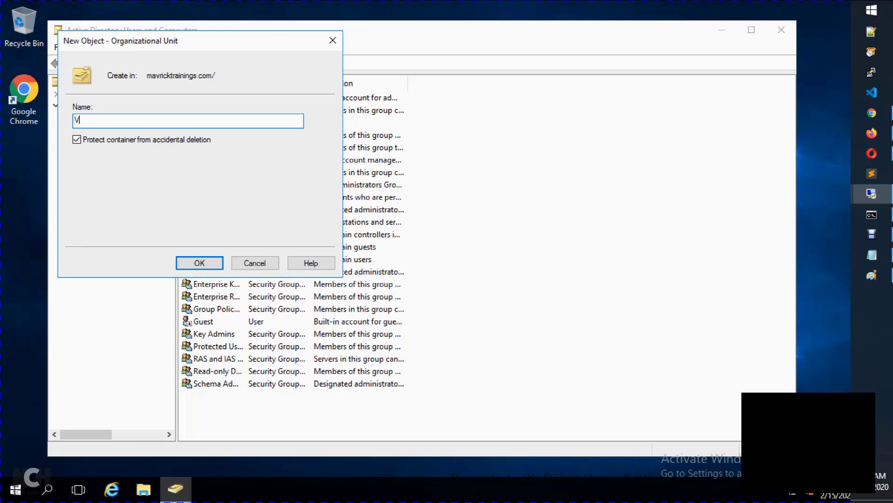
text(Mware-Admins)
key(Return)
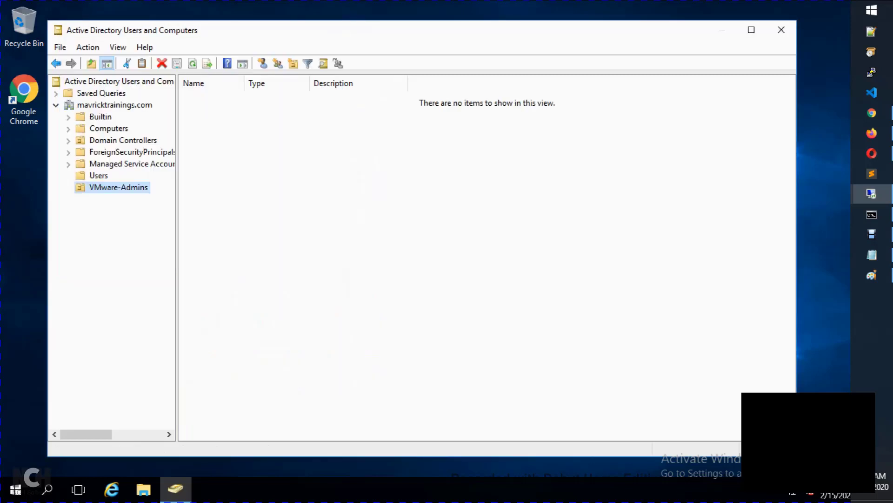
Step: Create the global security group VMwar-Admin-Group inside the VMware-Admins unit
right_click(122, 186)
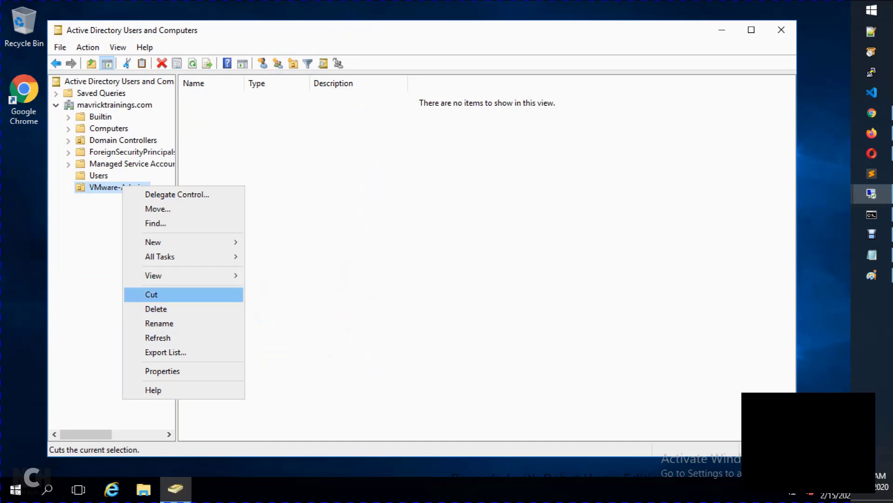
mouse_move(187, 242)
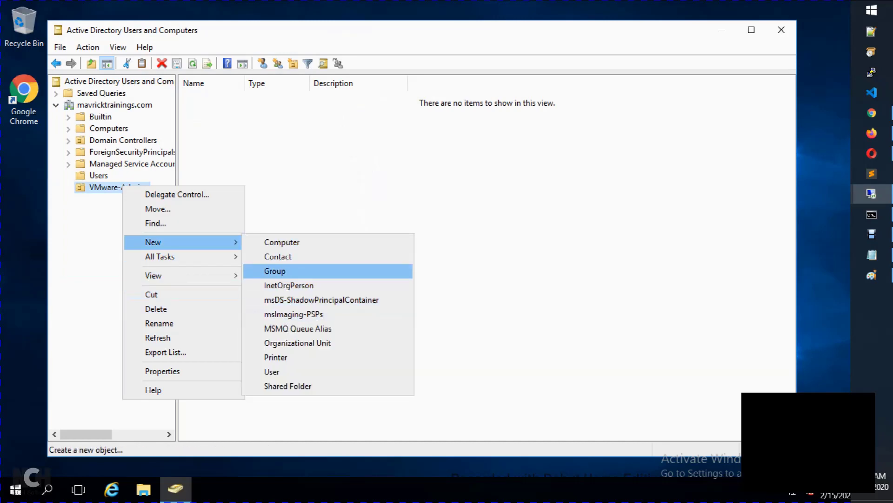
click(279, 271)
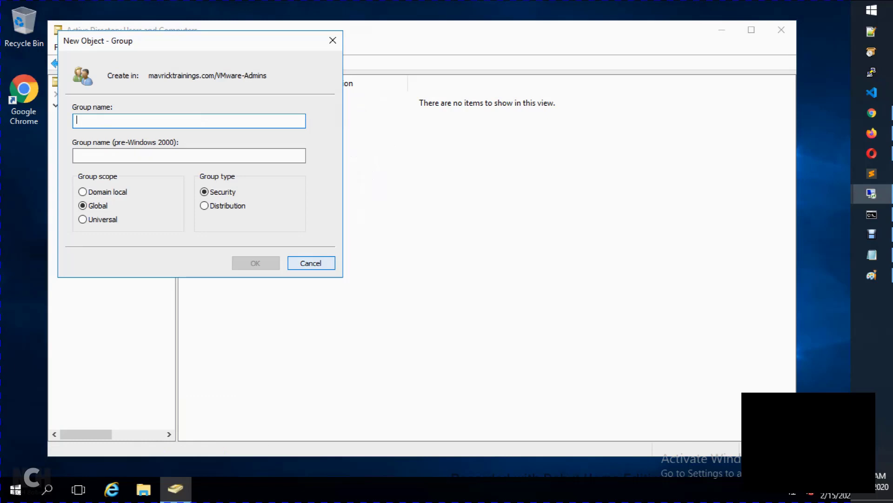
text(VMwar)
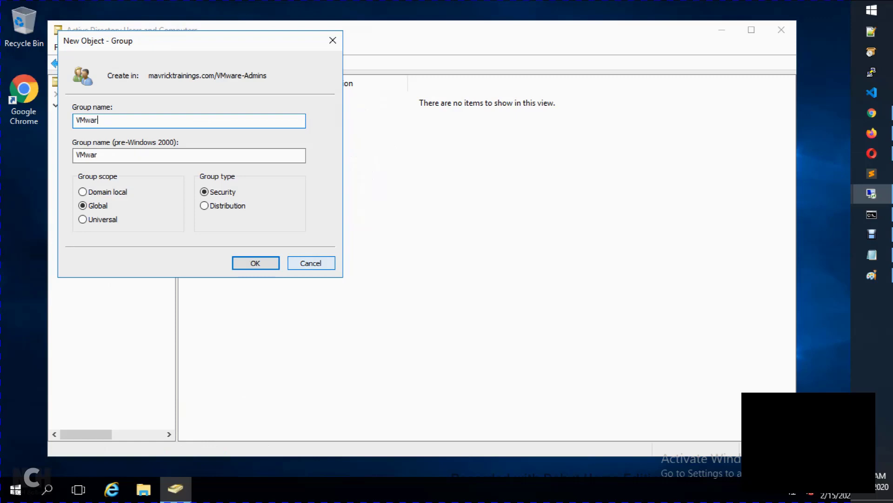
text(-Admin-Group)
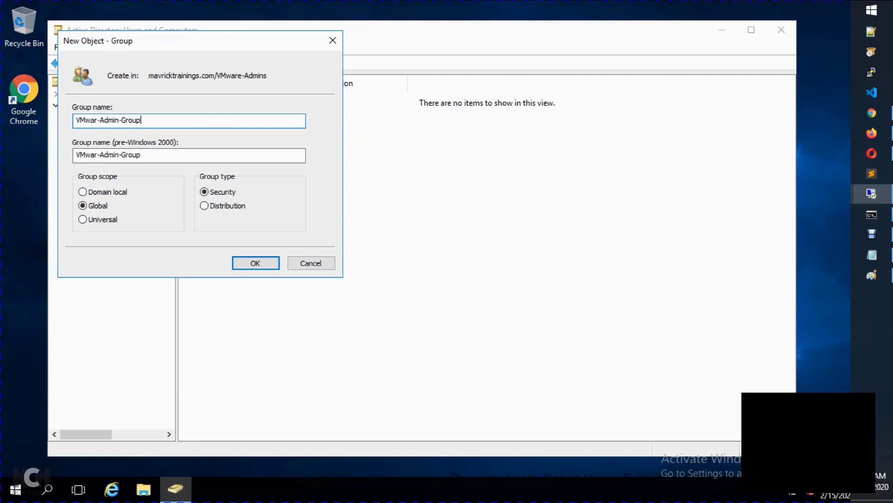
key(Return)
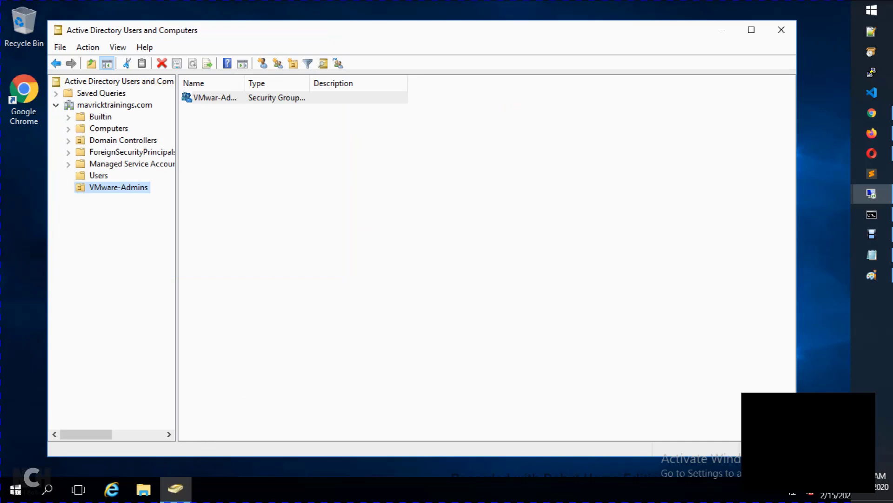
right_click(141, 186)
click(200, 193)
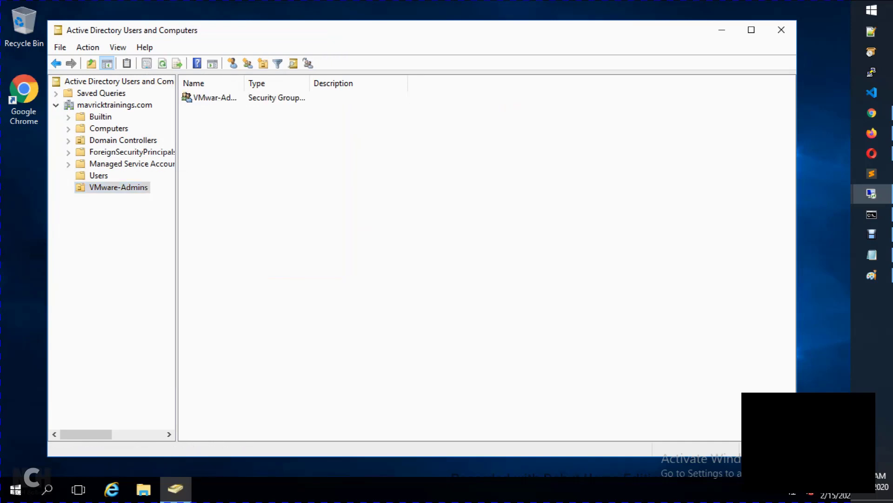
Step: Add a domain user as a member of VMwar-Admin-Group, apply, and return to the ESXi page
double_click(214, 97)
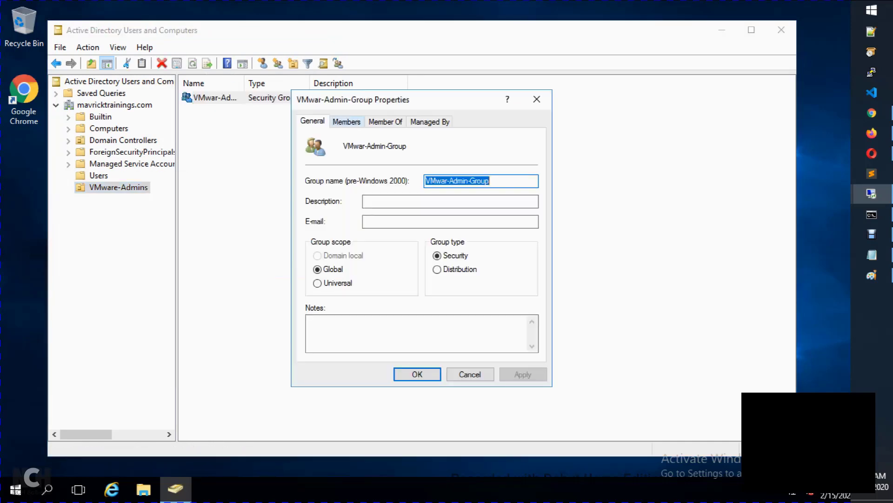
click(347, 121)
click(330, 336)
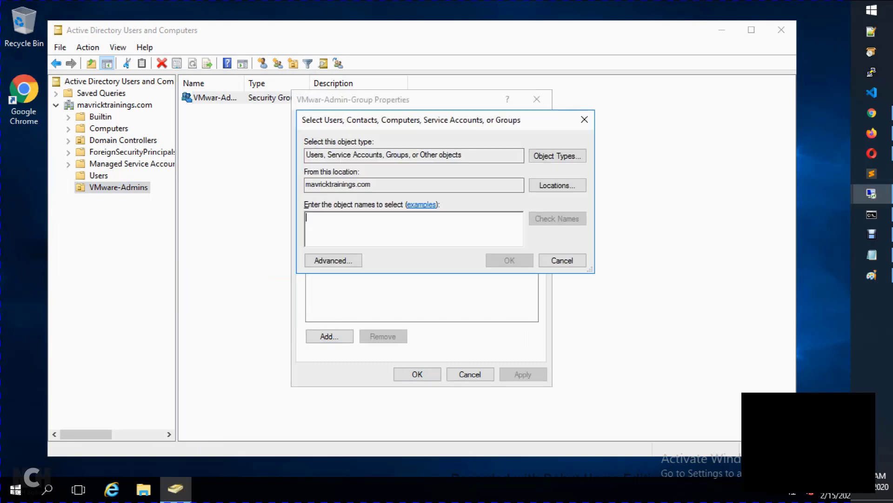
text(anand)
key(ctrl+k)
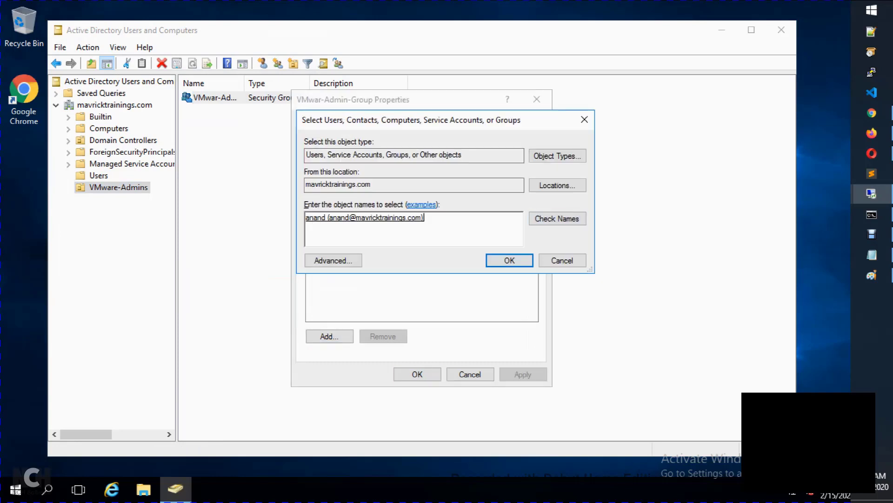
click(510, 260)
click(523, 374)
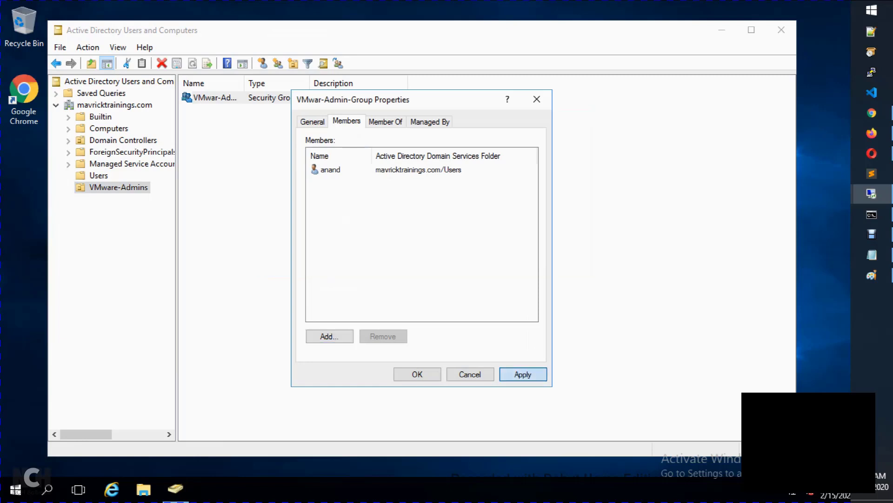
key(Return)
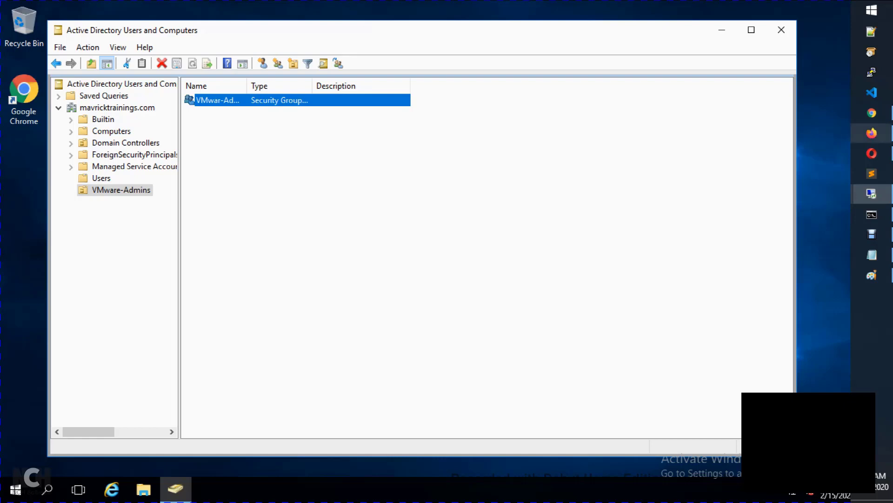
click(872, 133)
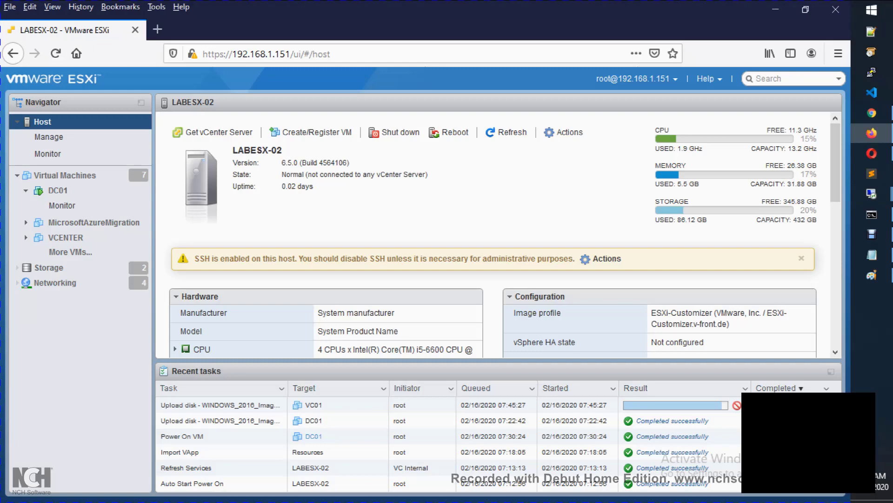
Step: Select DC01's address 192.168.1.80 in the vmware-env.txt notes, then return to the ESXi page
click(872, 254)
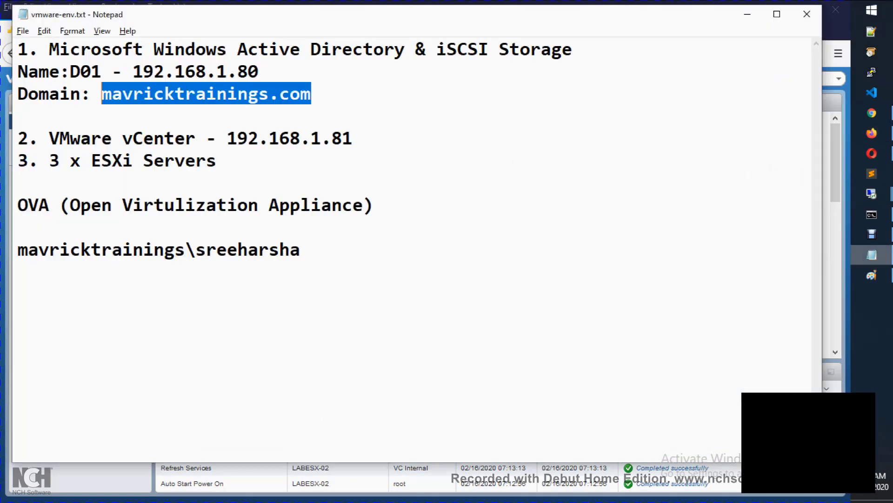
drag(353, 138, 227, 138)
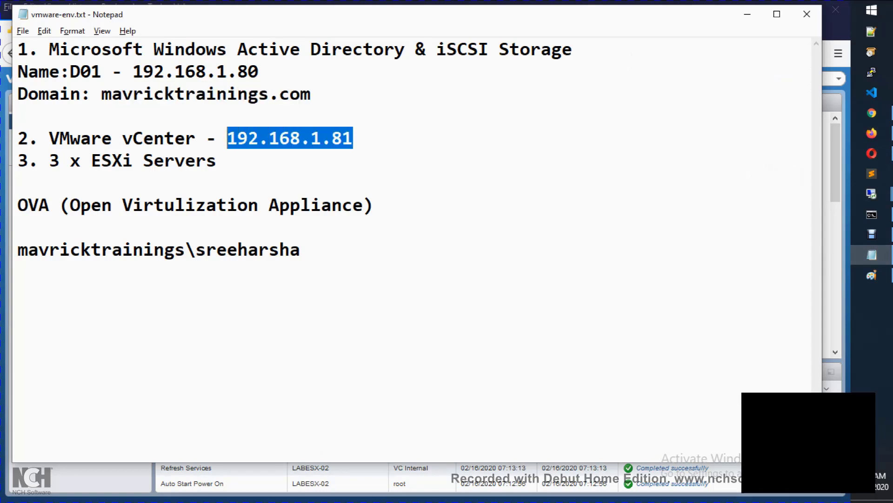
click(354, 138)
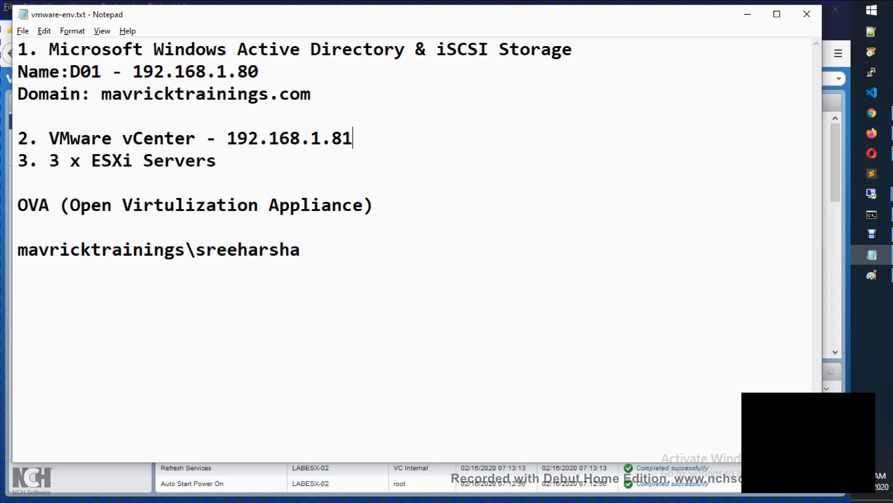
key(shift+Left)
key(shift+Left)
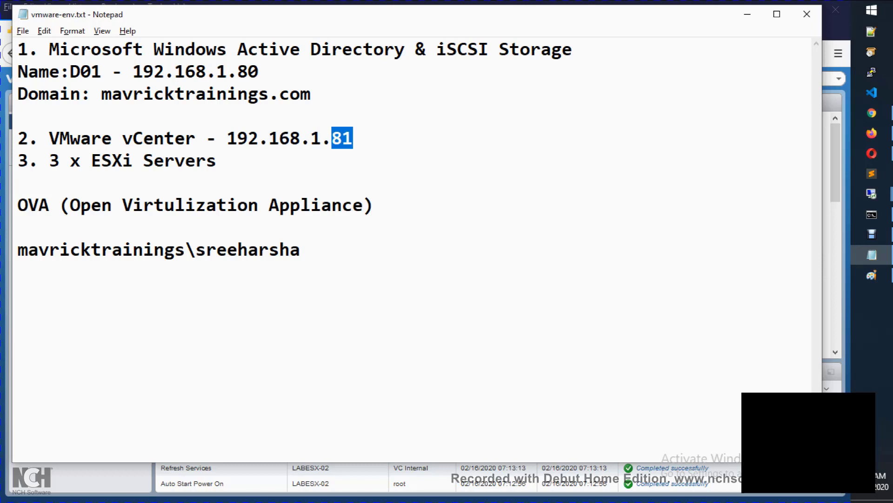
key(Up)
key(shift+Left)
key(shift+Left)
key(shift+Left)
key(shift+Left)
key(shift+Left)
key(shift+Left)
key(shift+Left)
key(shift+Left)
key(shift+Left)
key(shift+Left)
key(shift+Left)
key(shift+Left)
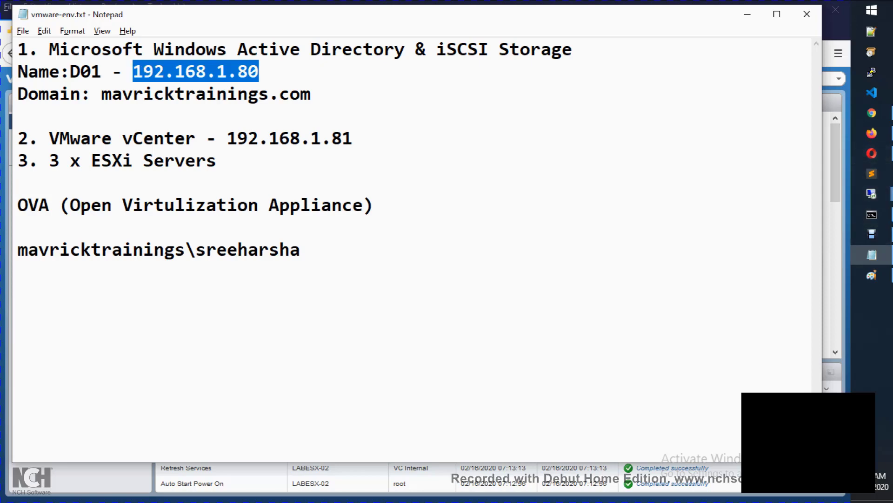
click(872, 133)
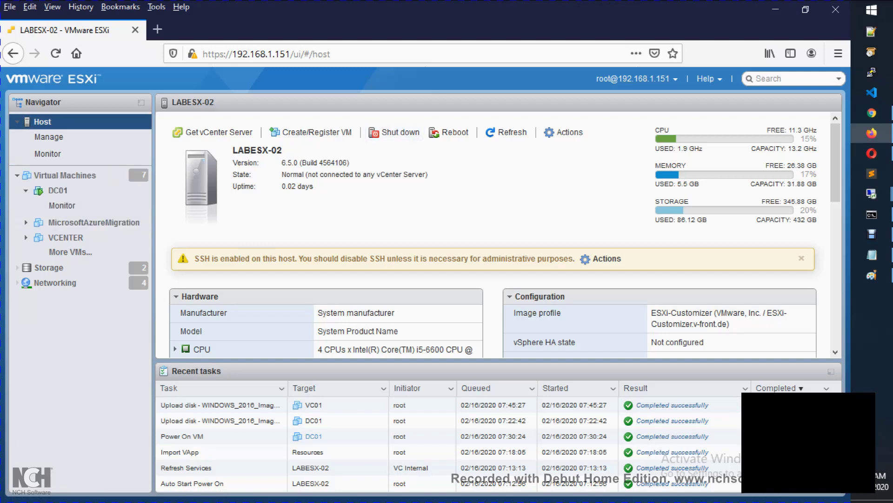
Step: Refresh the Virtual Machines list, select VC01, and open its browser console
click(65, 176)
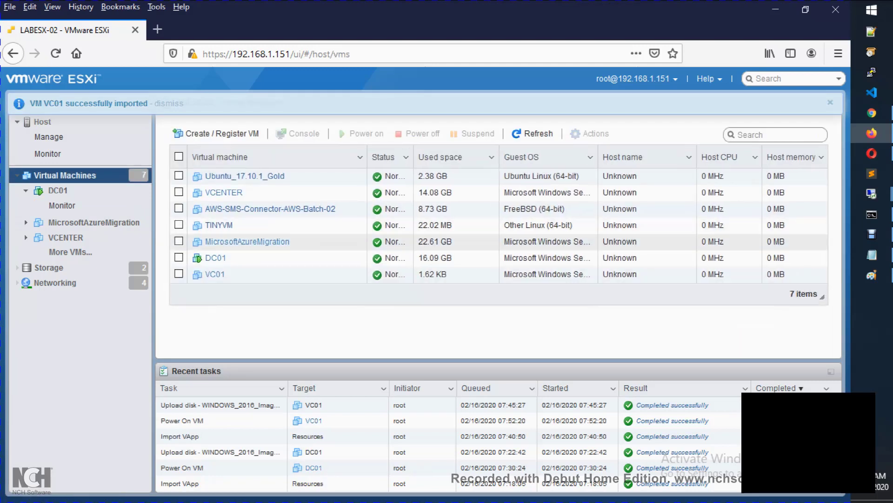
click(533, 134)
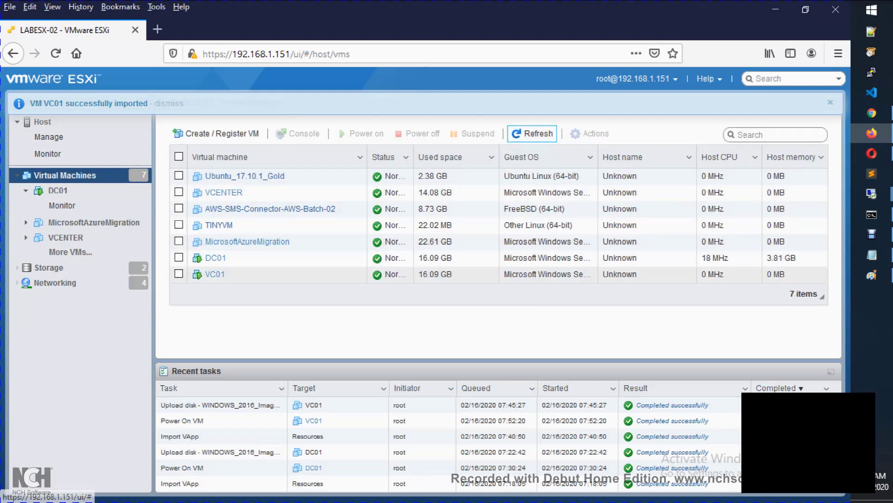
click(215, 274)
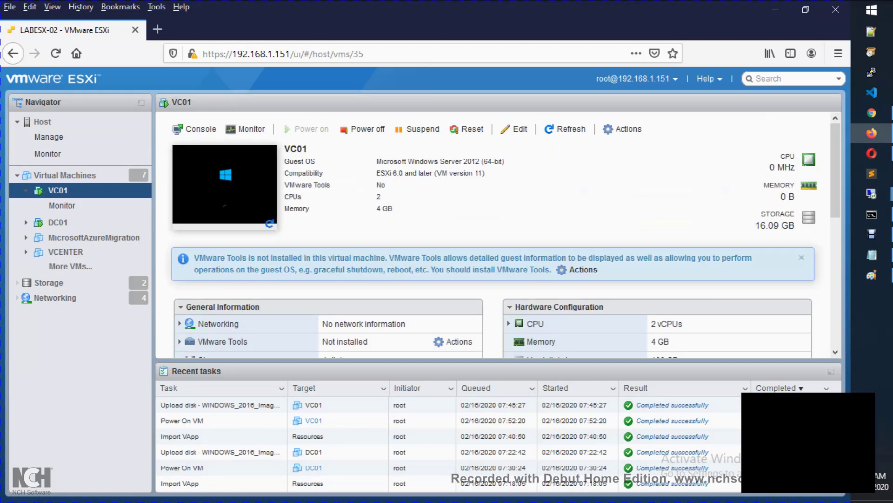
click(224, 184)
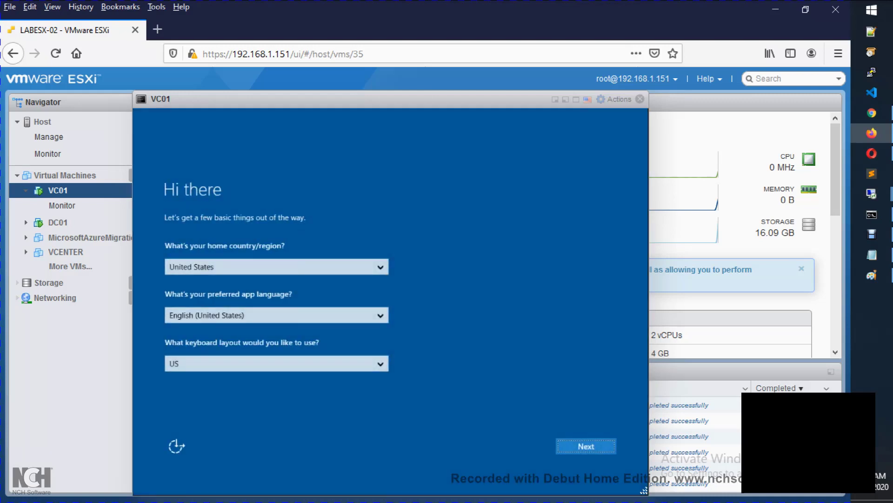
Step: Accept the Hi there and license screens, then enter and confirm VC01's Administrator password to finish setup
key(Return)
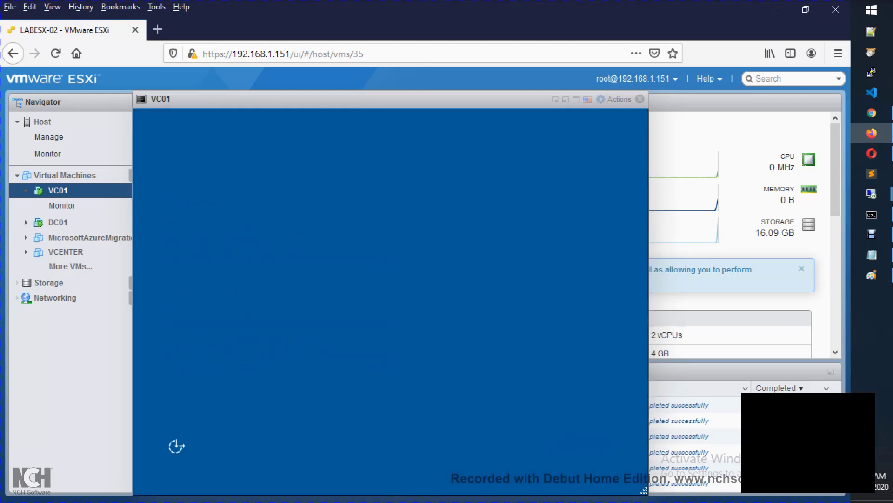
key(Return)
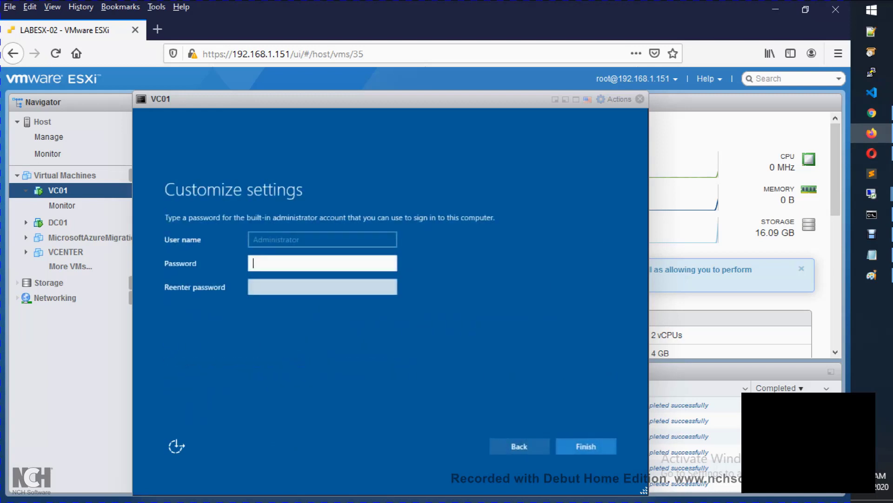
text(Passwor)
key(Tab)
text(Pa)
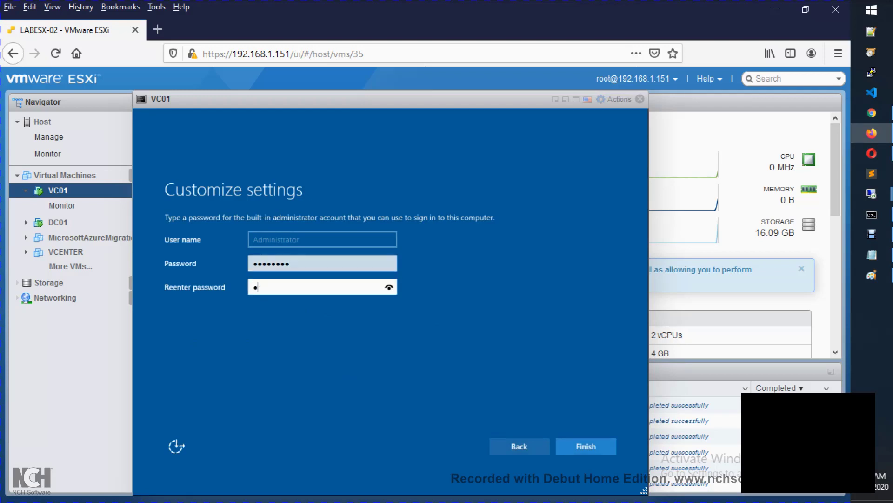
text(ssword1)
key(Return)
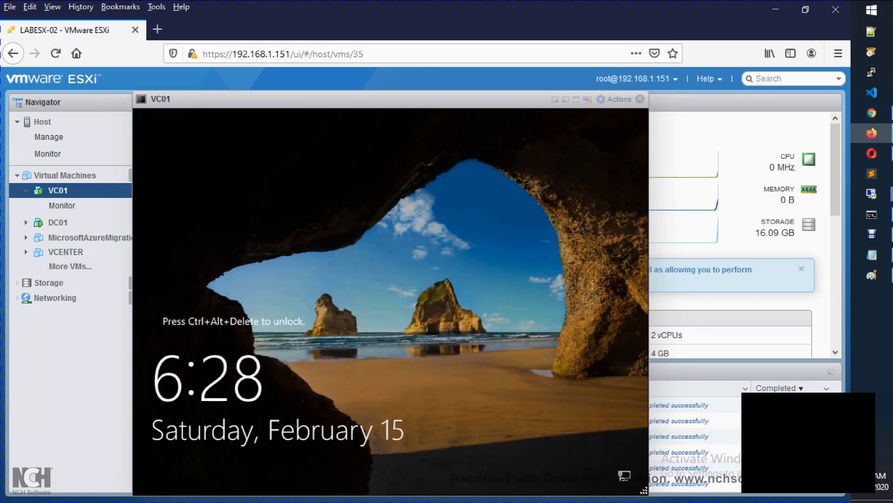
key(super+r)
text(mstsc)
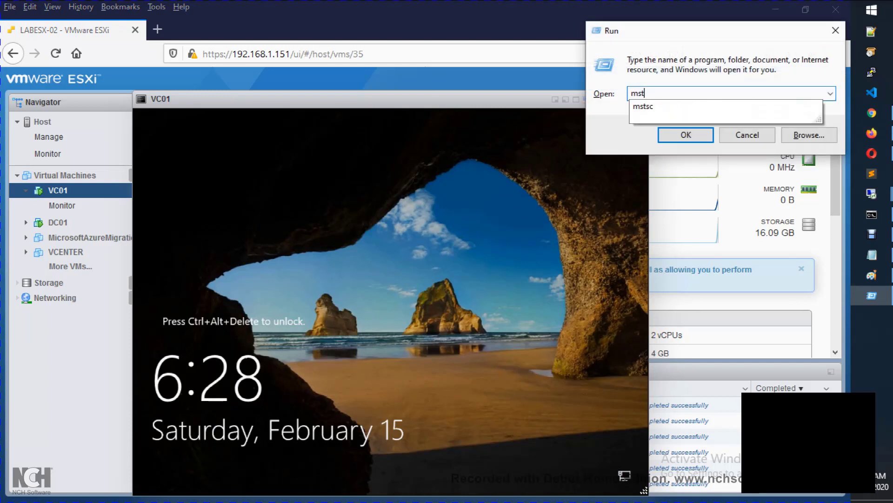
key(Return)
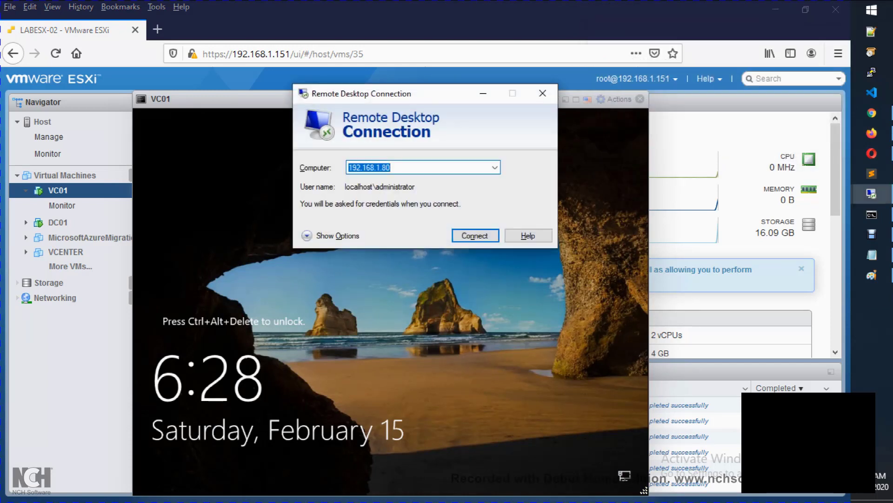
text(192.168.1.8)
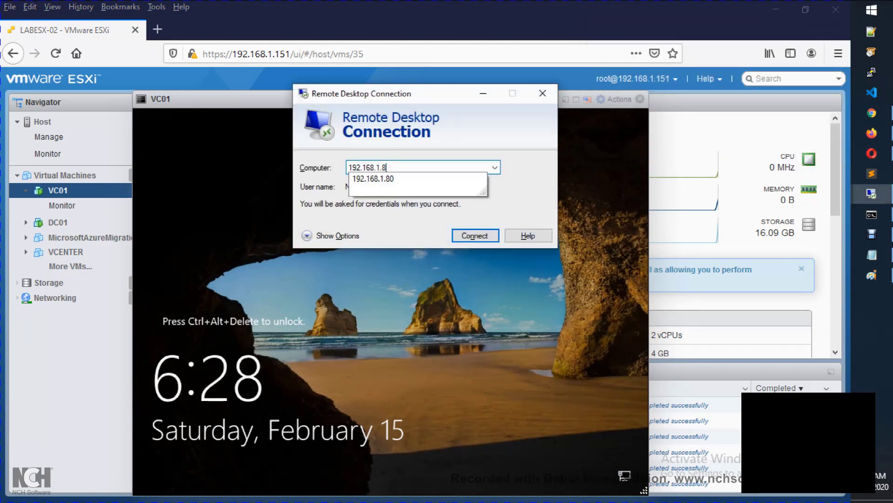
key(BackSpace)
text(22)
key(Return)
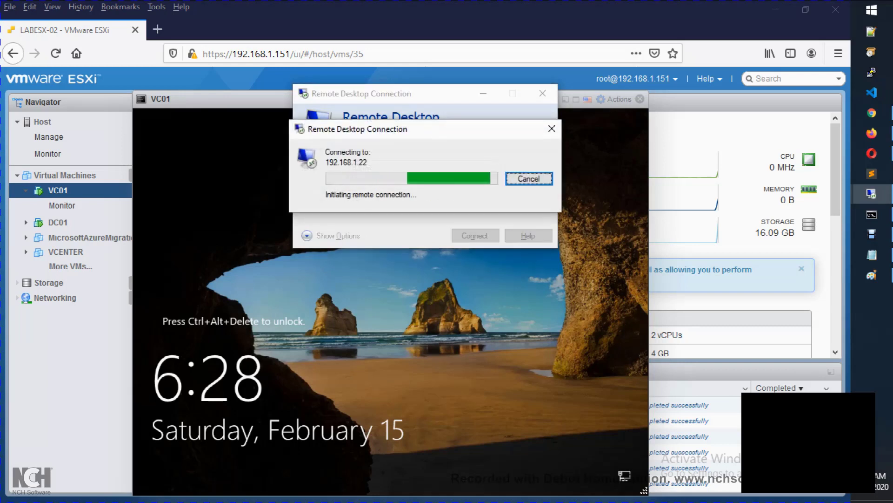
key(Escape)
key(Escape)
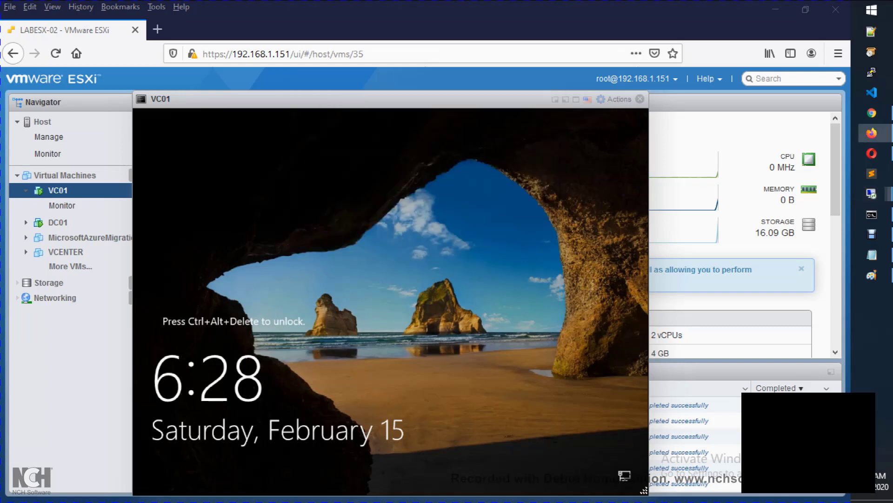
click(619, 99)
click(602, 99)
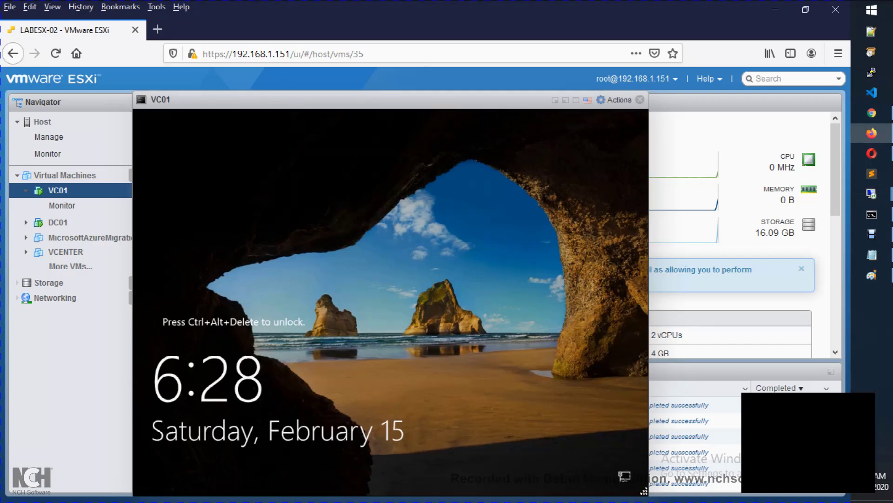
Step: Close VC01's console, refresh, and expand Networking (no host name or IP), then reopen the console
click(615, 100)
click(640, 100)
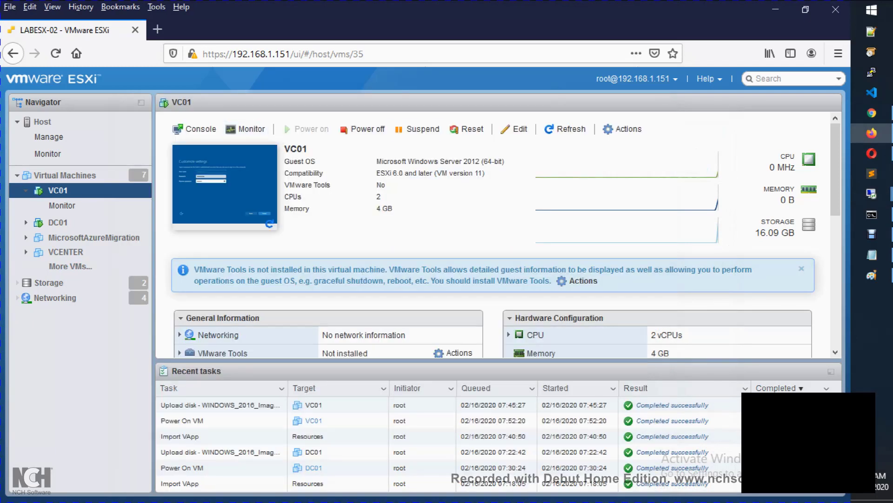
click(566, 129)
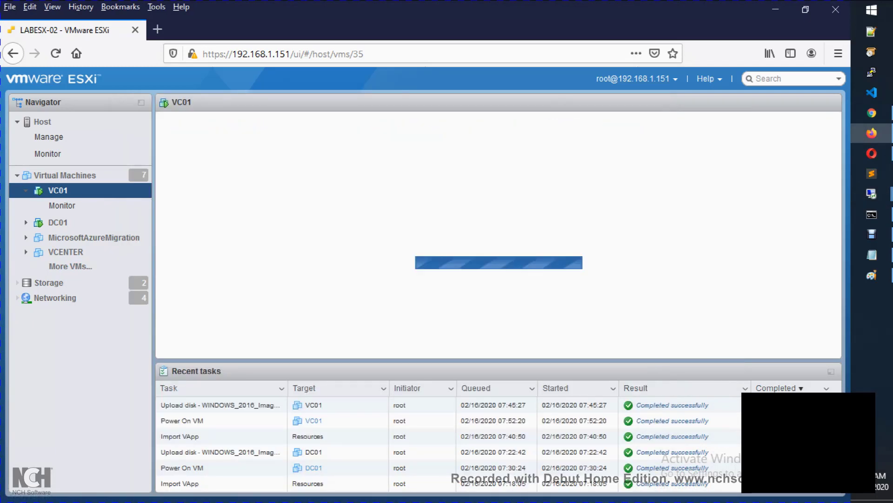
scroll(498, 234, down, 4)
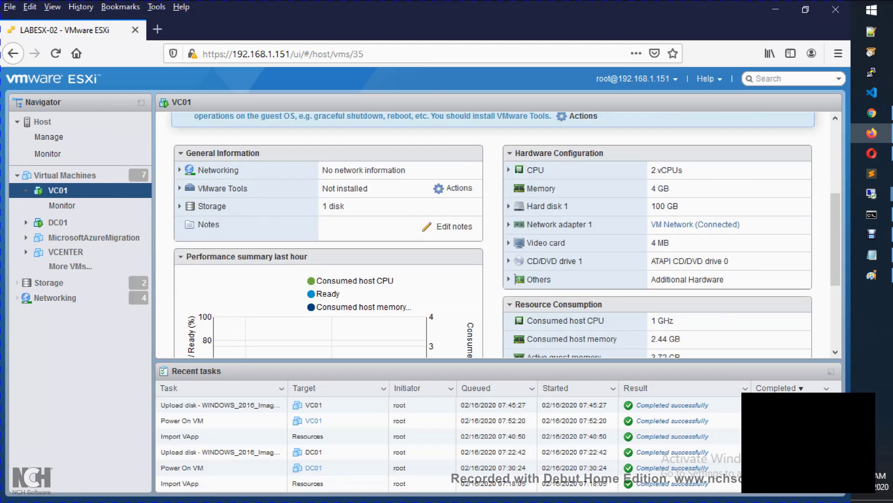
scroll(498, 235, up, 2)
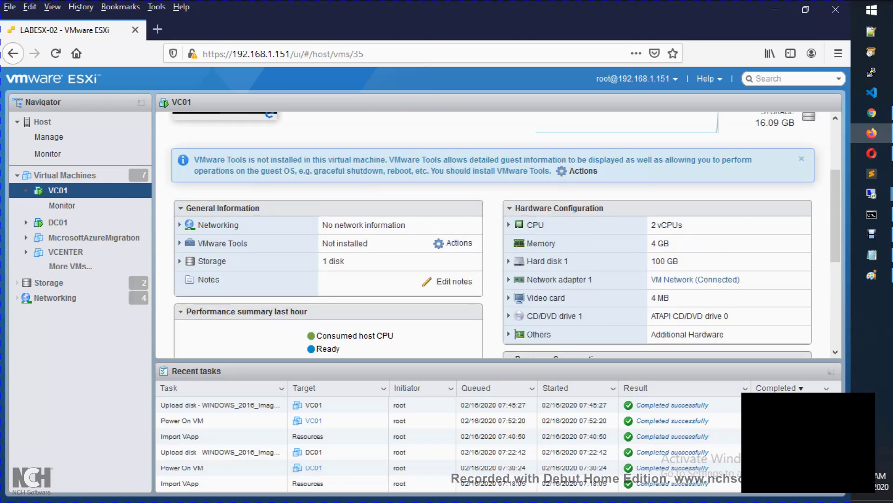
click(180, 225)
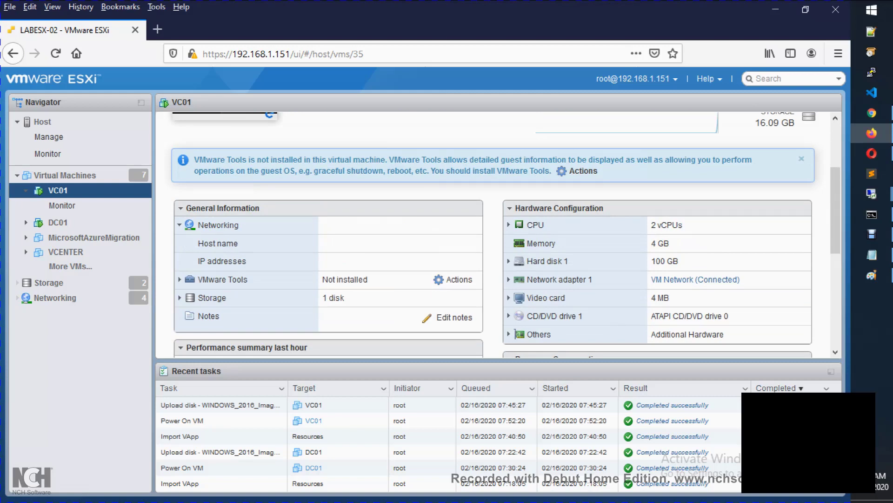
scroll(497, 234, up, 3)
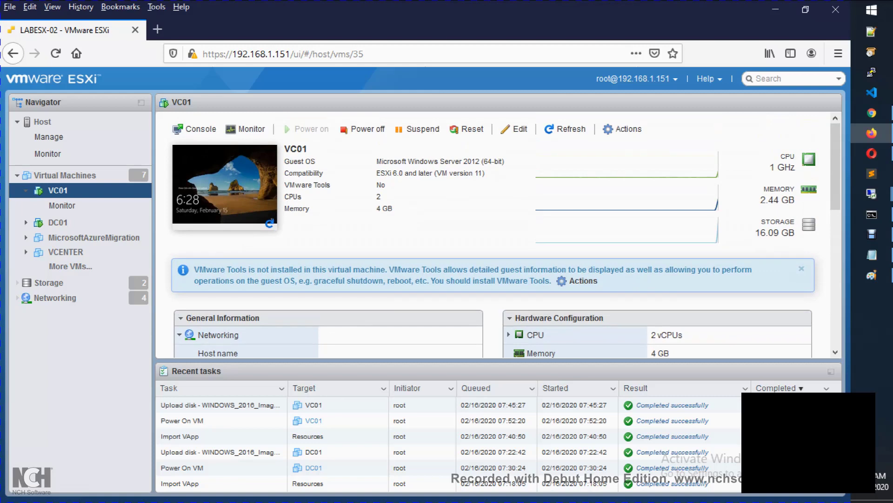
click(225, 184)
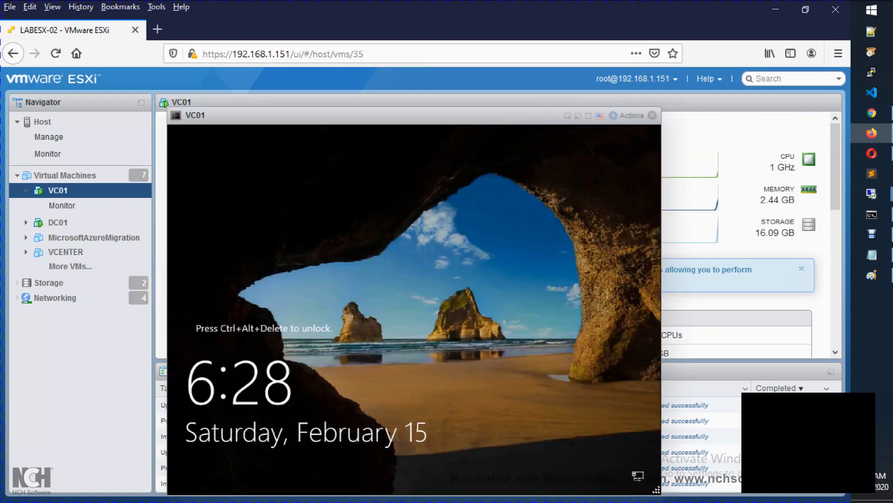
Step: Send Ctrl-Alt-Delete to VC01 through Guest OS actions and sign in with the Administrator password
click(629, 115)
mouse_move(647, 191)
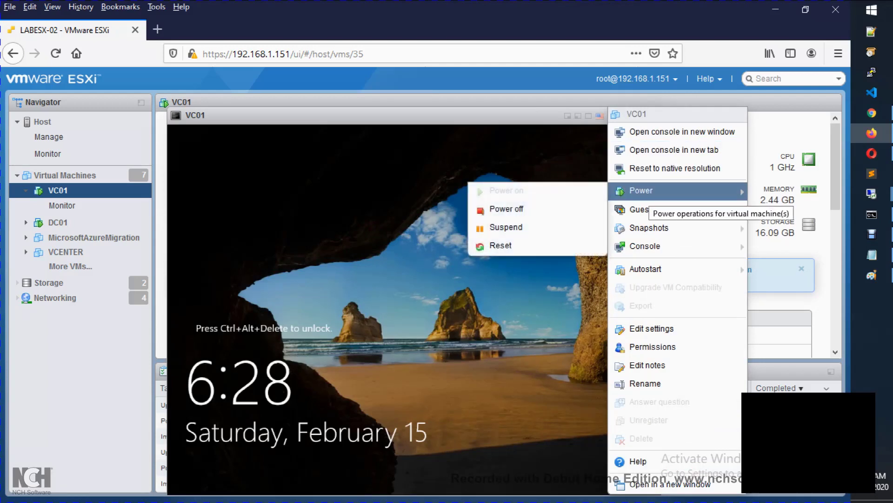
mouse_move(646, 209)
mouse_move(536, 251)
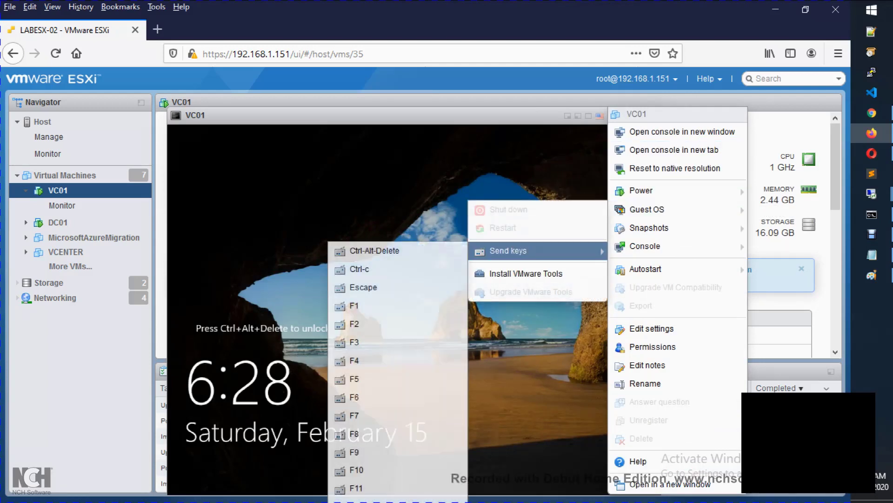
click(372, 250)
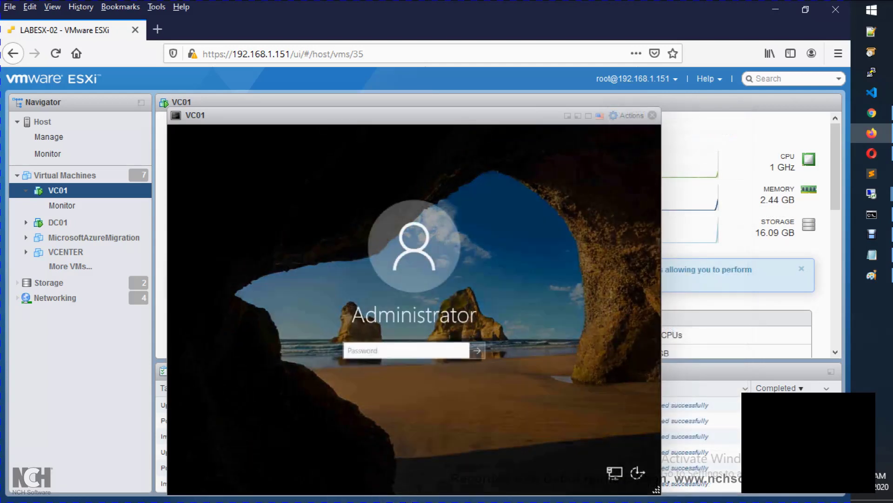
text(Password1)
key(Return)
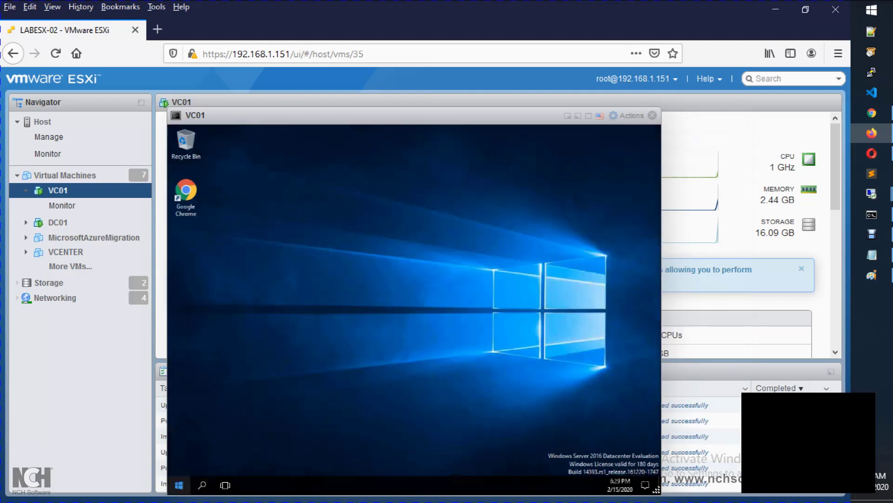
Step: Open an administrator Command Prompt on VC01 and run ipconfig, showing address 192.168.1.20
right_click(183, 483)
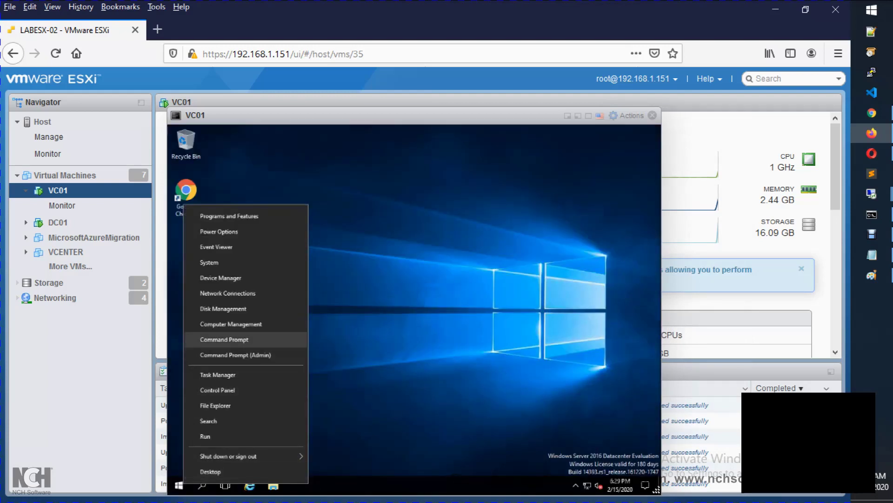
click(224, 340)
text(iipp)
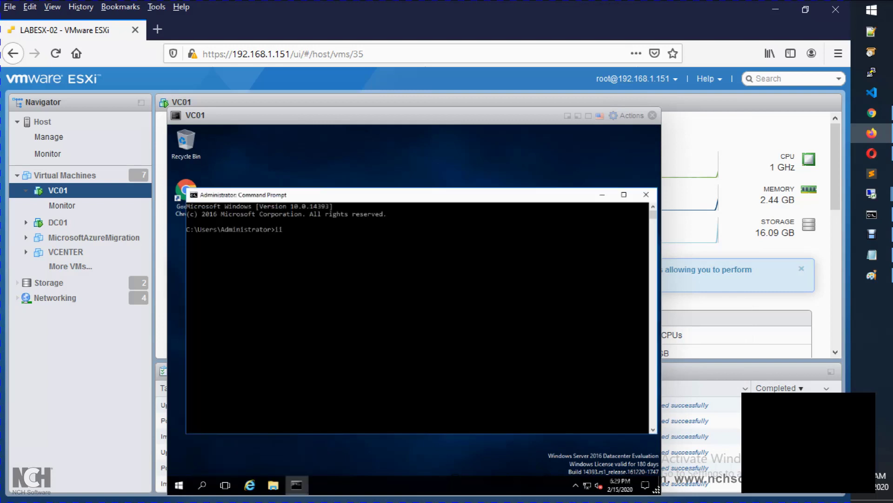
key(BackSpace)
key(BackSpace)
text(pcc)
key(BackSpace)
key(BackSpace)
text(onfii)
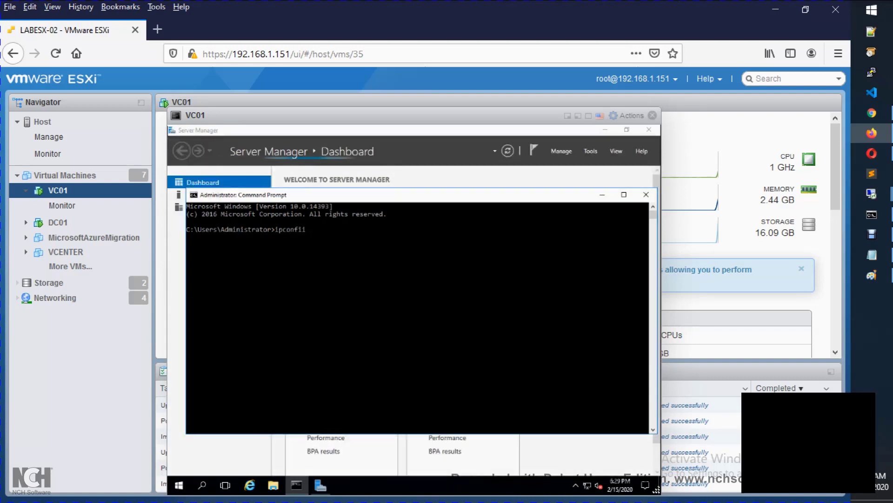
key(BackSpace)
text(g)
key(Return)
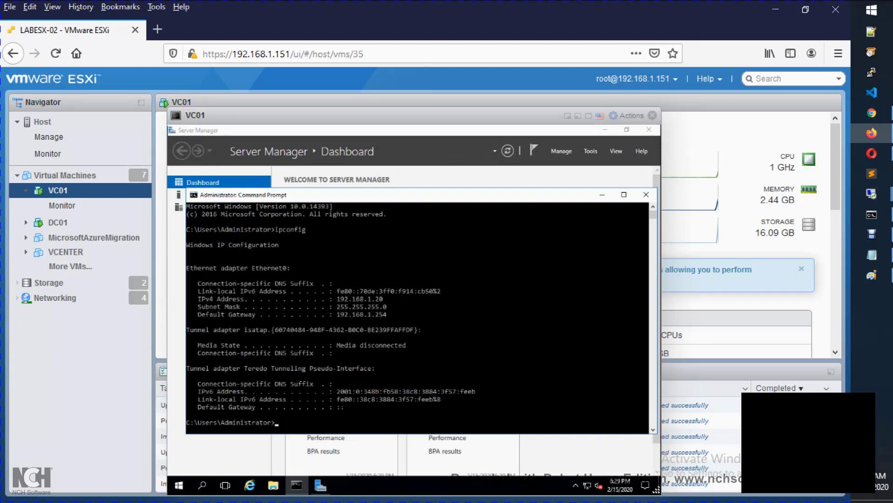
Step: Change the Remote Desktop Connection target to 192.168.1.20 and connect
mouse_move(871, 194)
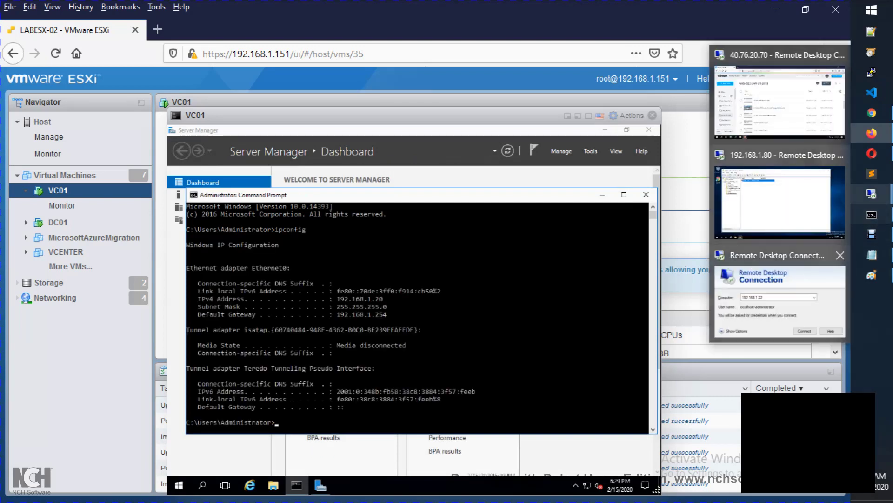
click(780, 298)
click(391, 167)
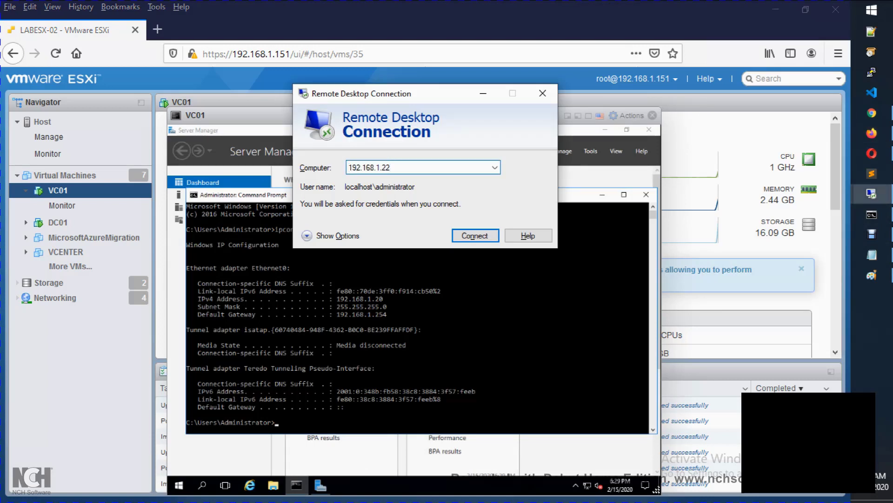
key(BackSpace)
text(0)
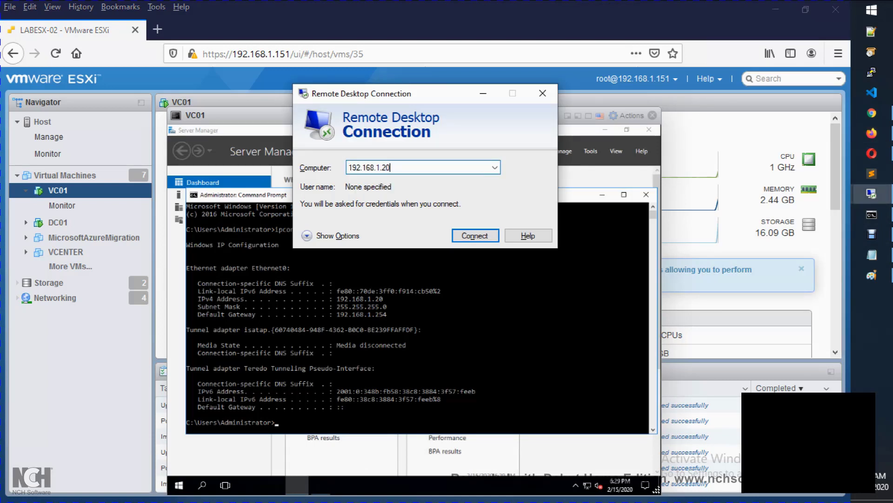
key(Return)
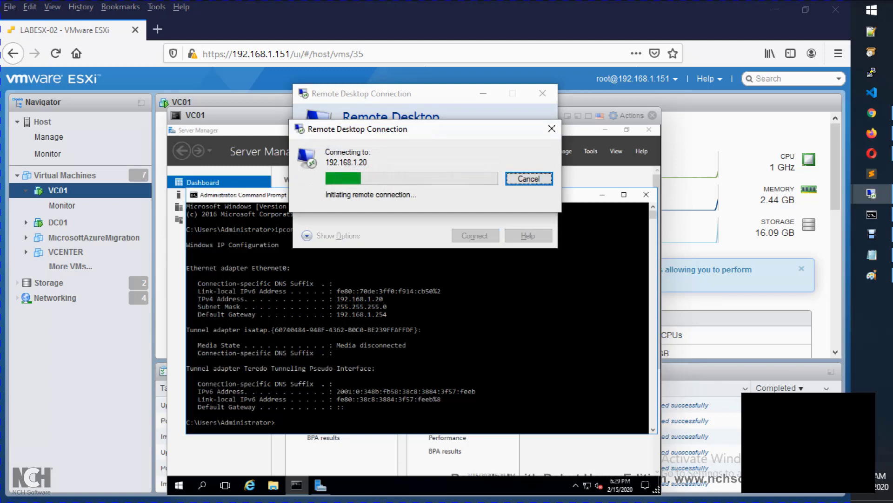
Step: In sysdm.cpl on VC01, allow remote connections without Network Level Authentication and apply
text(s)
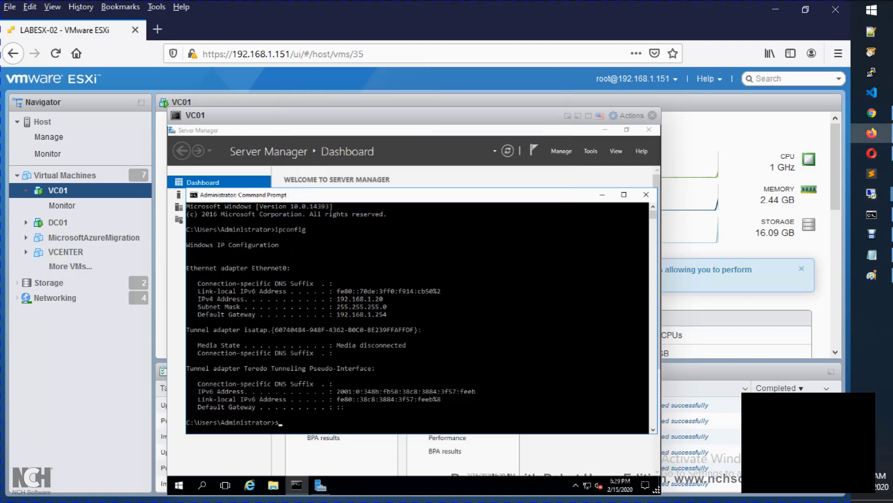
text(ysdm.cpl)
key(Return)
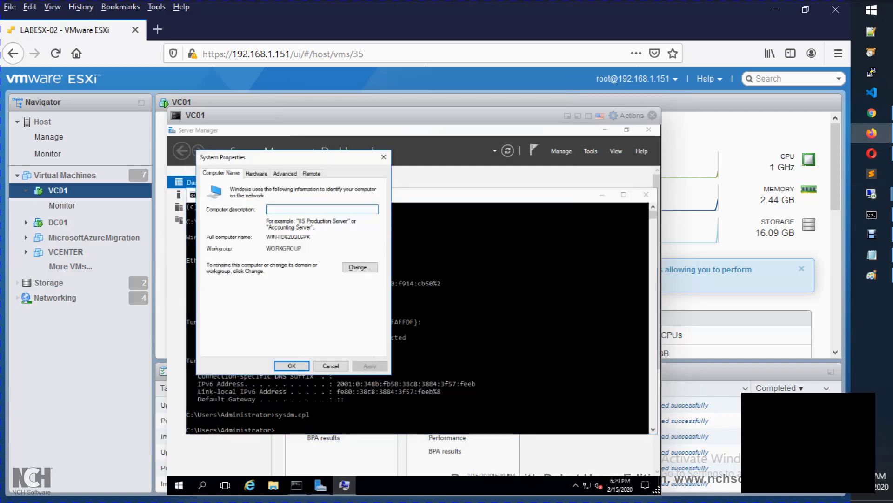
click(311, 174)
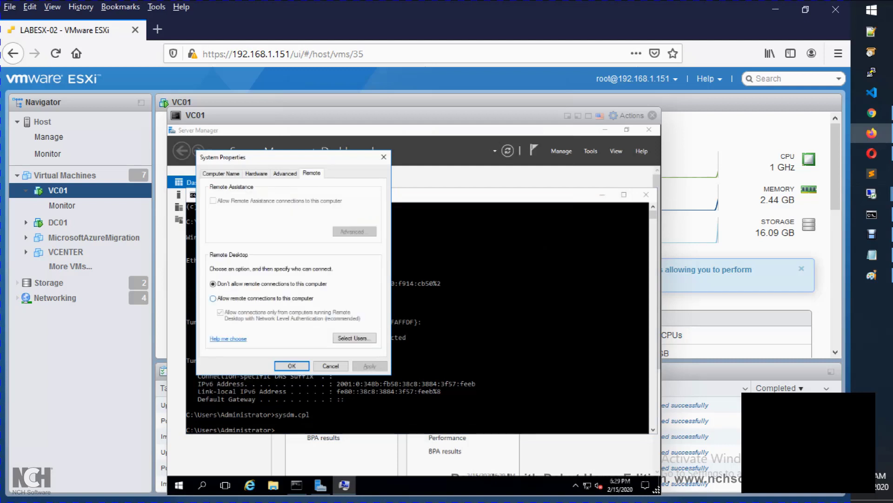
click(214, 299)
key(Return)
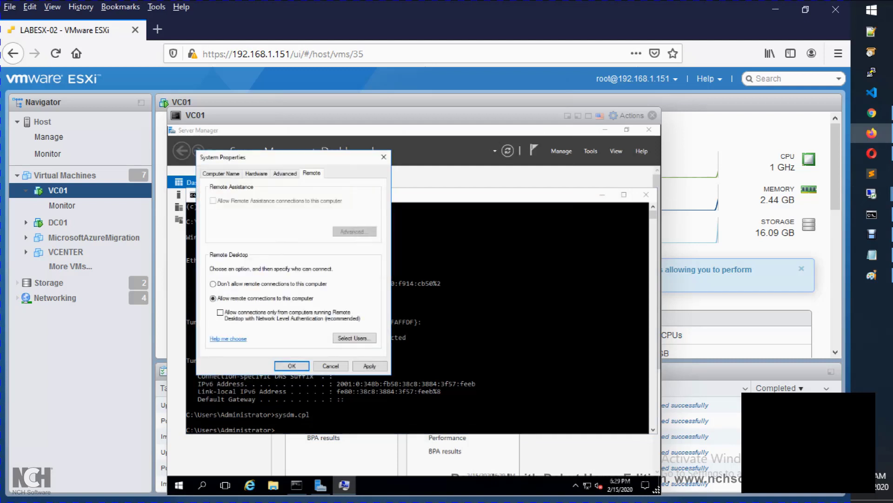
key(Return)
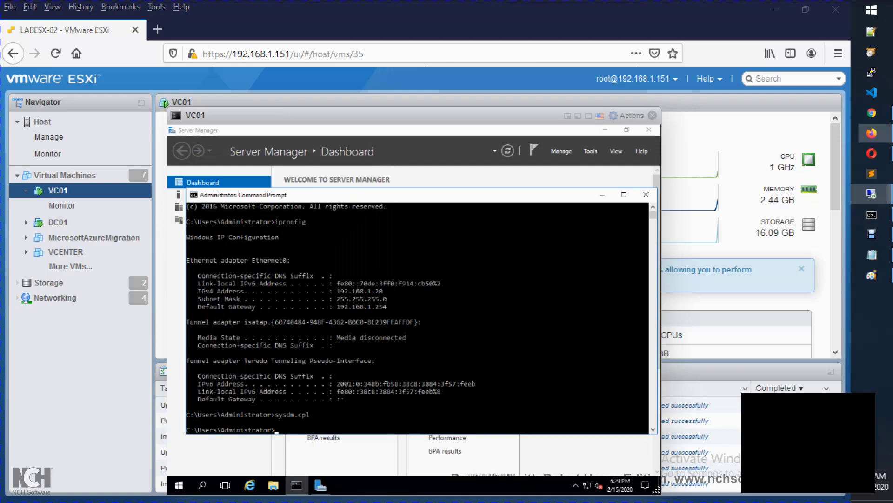
Step: Dismiss the connection error and enter the user name localhost\administrator
key(Return)
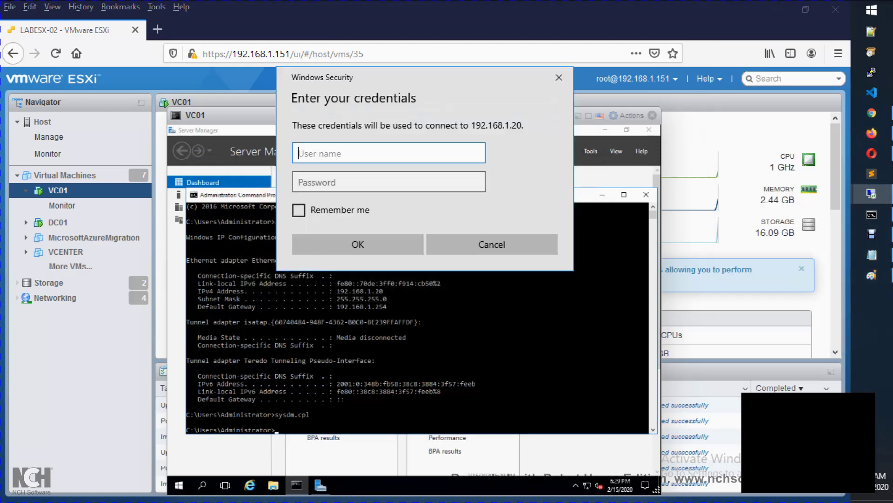
text(localhost\adminis)
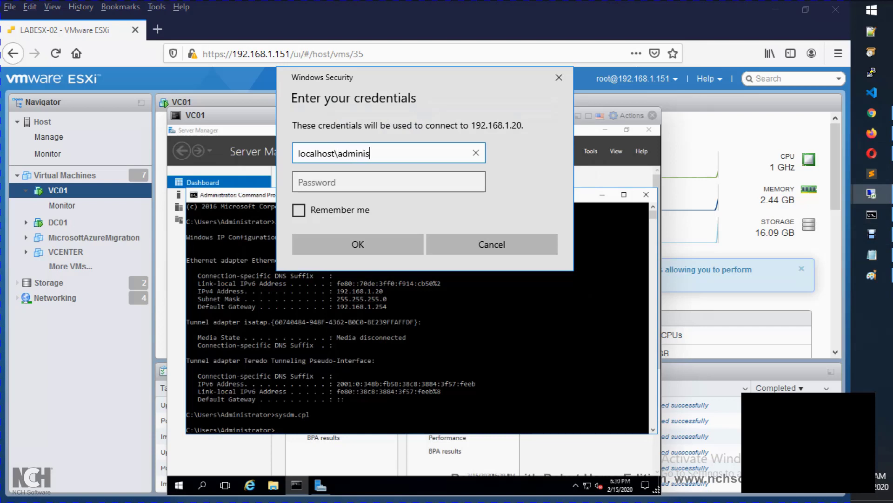
text(trator)
Step: Enter the administrator password, connect, and accept the untrusted certificate warning
key(Tab)
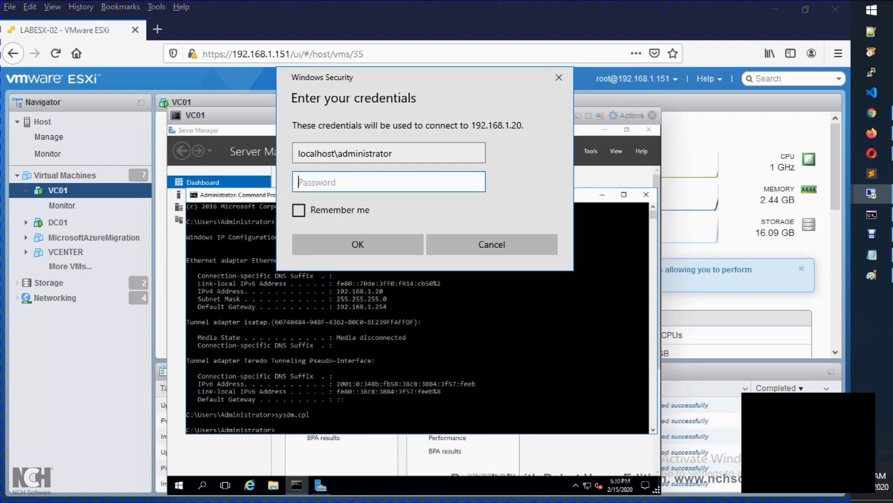
text(••)
key(BackSpace)
key(BackSpace)
text(•••••••••)
key(Return)
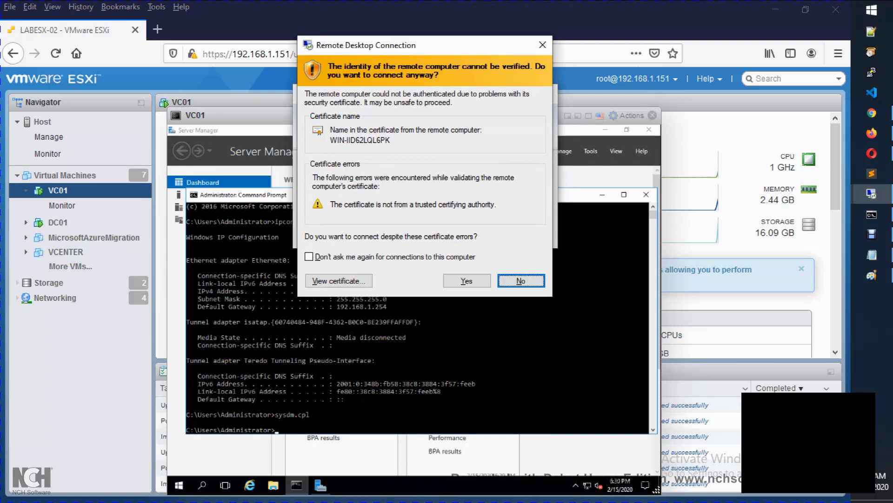
key(Left)
key(Return)
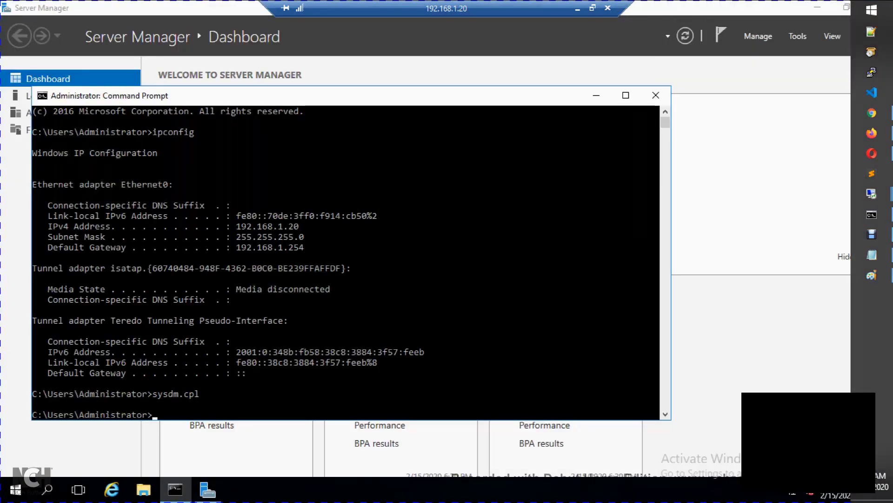
Step: Rerun sysdm.cpl from the remote command prompt to open System Properties
click(442, 310)
key(Escape)
key(Up)
key(Return)
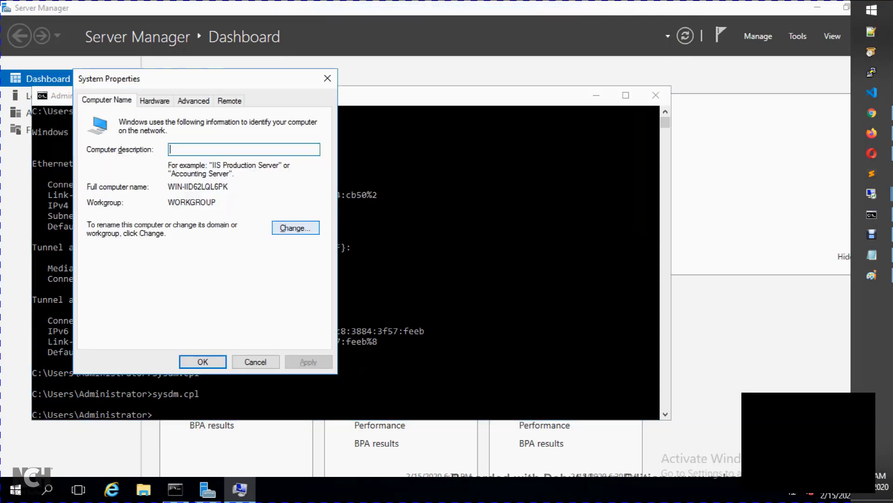
drag(181, 202, 168, 201)
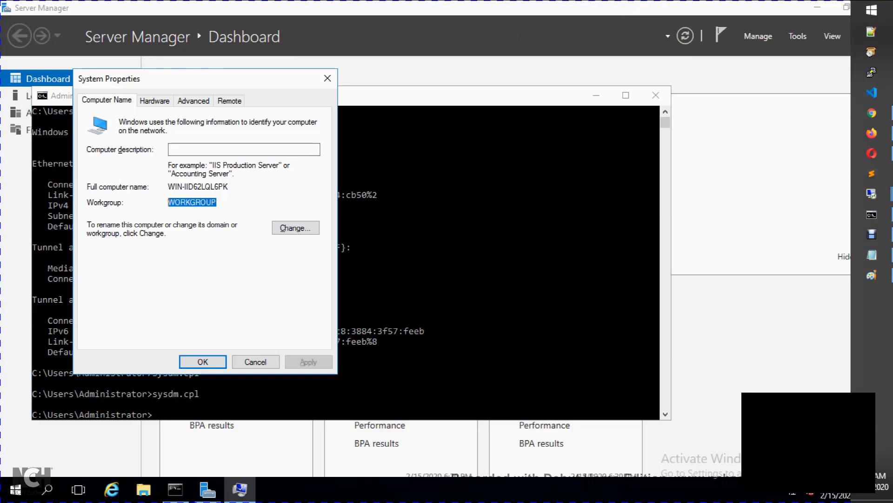
Step: Change the computer name to VC01, close System Properties, and choose Restart Later
click(296, 227)
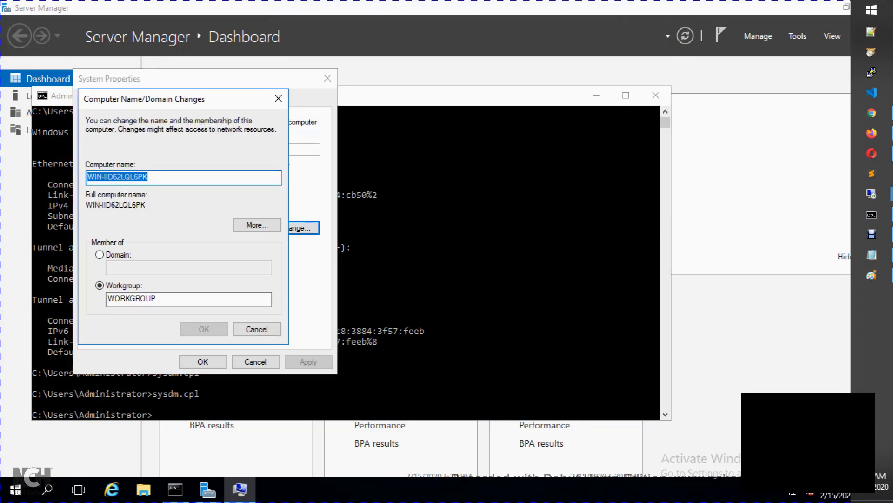
text(VC01)
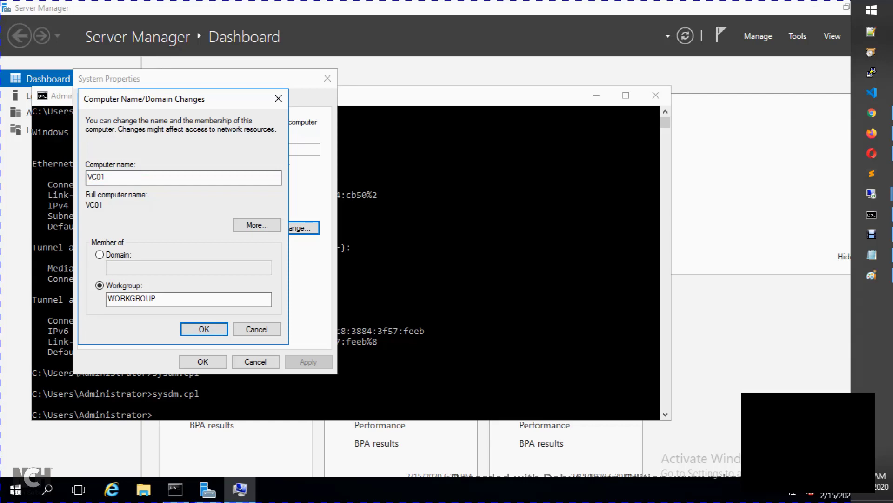
key(Return)
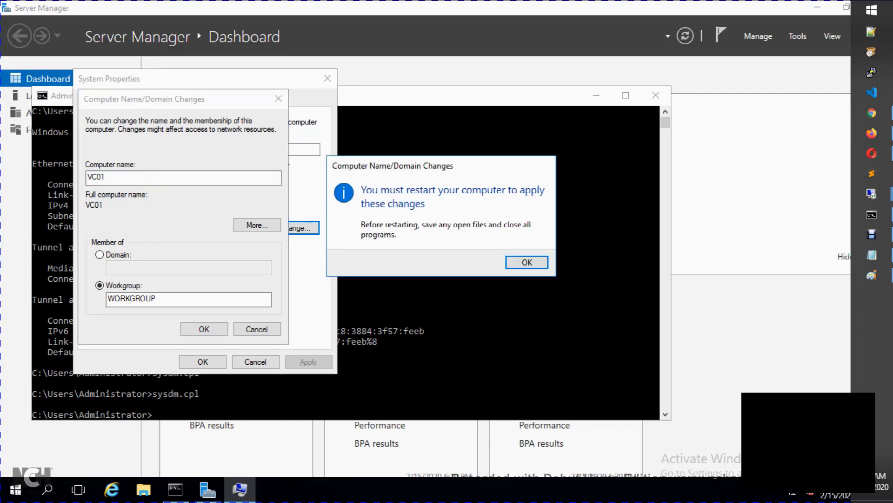
key(Return)
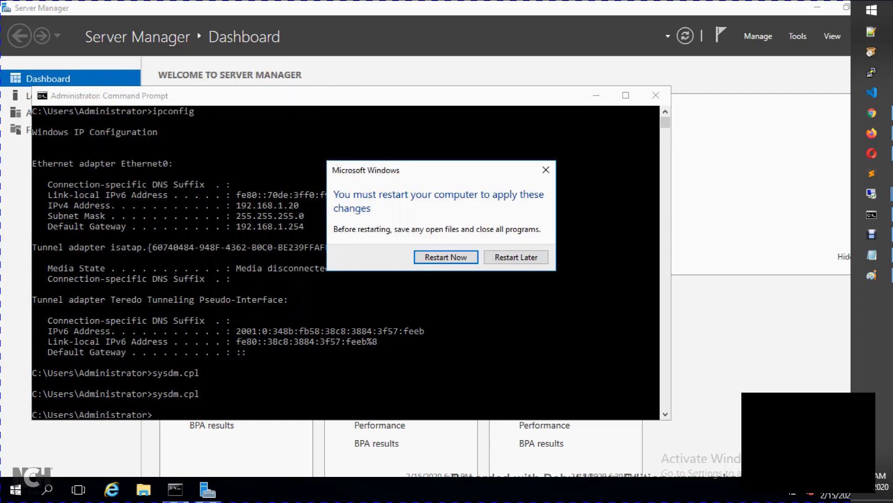
key(Return)
key(Tab)
key(Return)
click(328, 362)
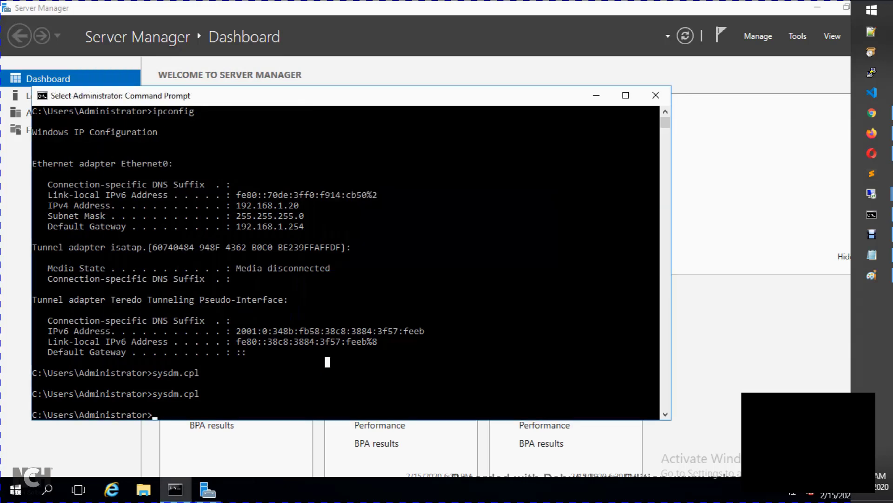
Step: Open Ethernet0's IPv4 properties via ncpa.cpl and switch to a manual IP address
text(ncpa.cpl)
key(Return)
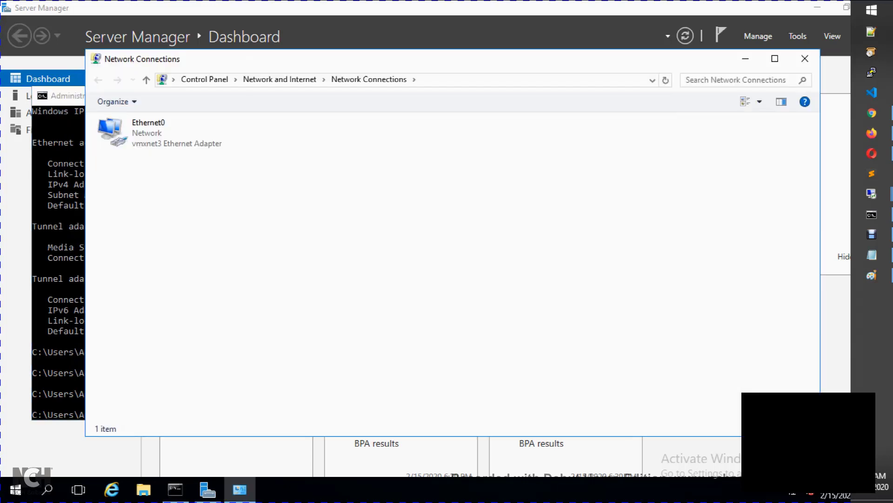
right_click(182, 134)
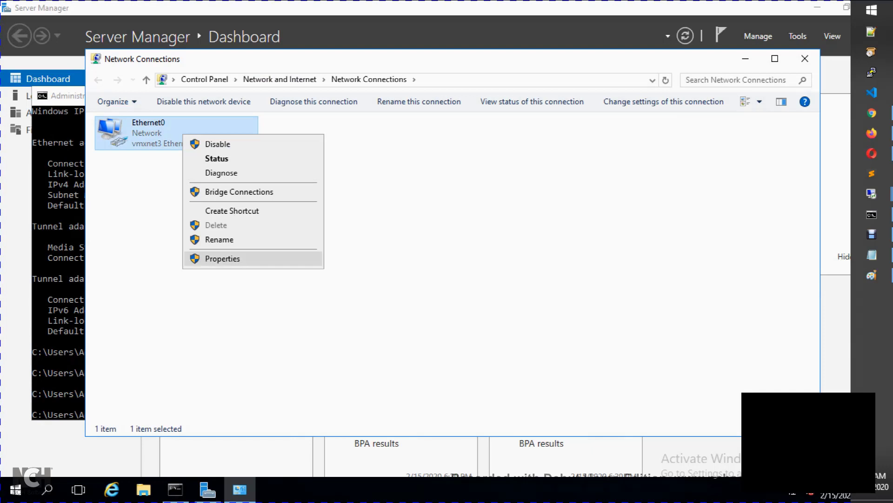
key(Return)
click(203, 252)
click(291, 316)
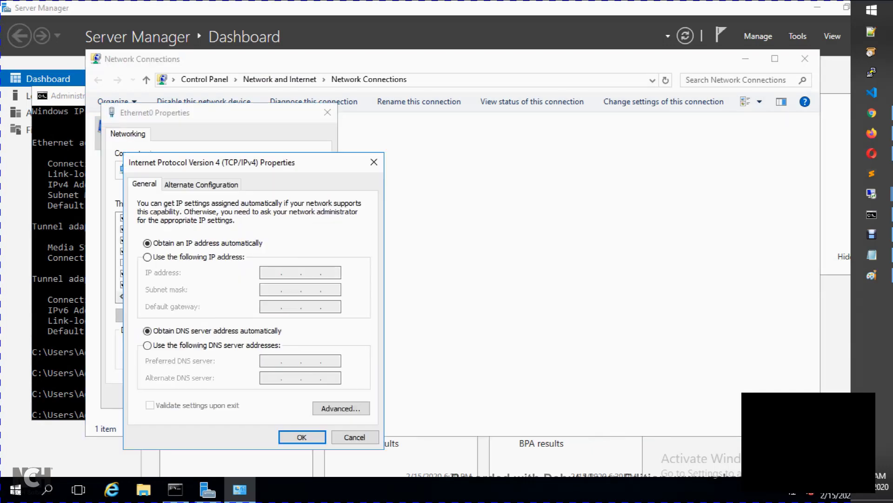
click(148, 257)
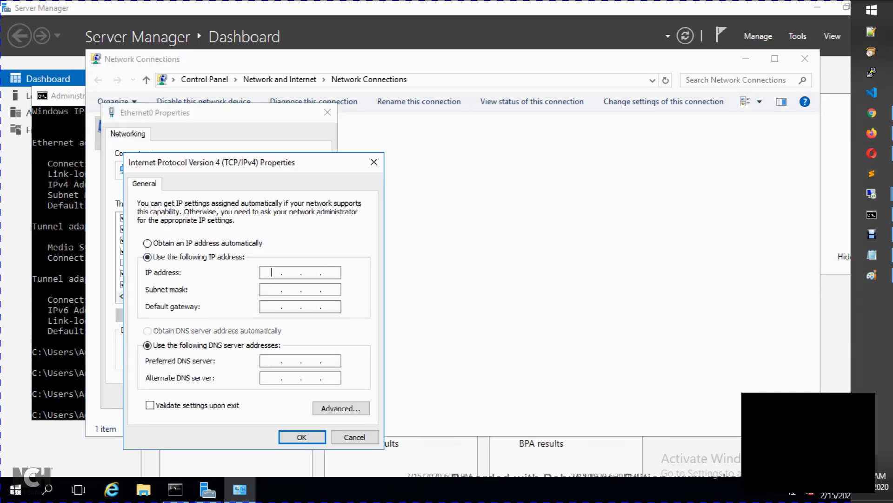
Step: Enter IP 192.168.1.81, gateway 192.168.1.254, DNS 192.168.1.80 and 8.8.8.8, then apply
text(192.168.1.81)
key(Tab)
key(Tab)
text(192 . 168 . )
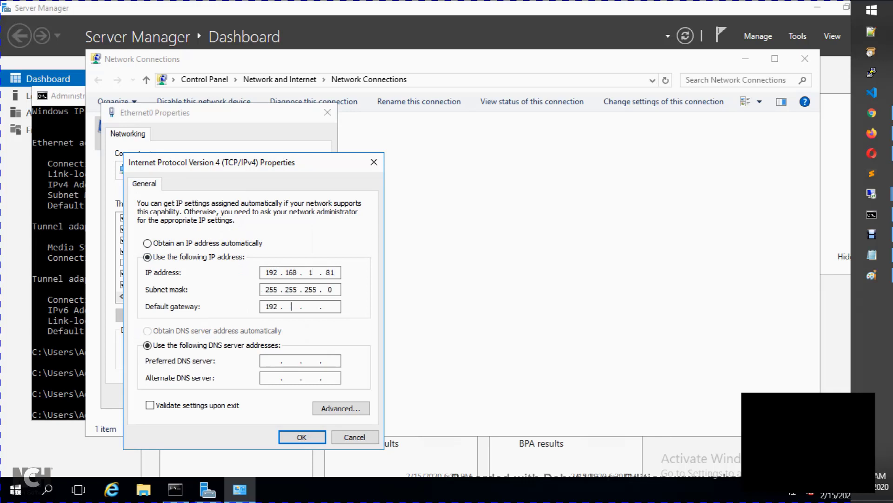
text(1 . 254)
key(Tab)
key(Tab)
text(192 . 168 . 1 . 80)
key(Tab)
text(8.8.8.8)
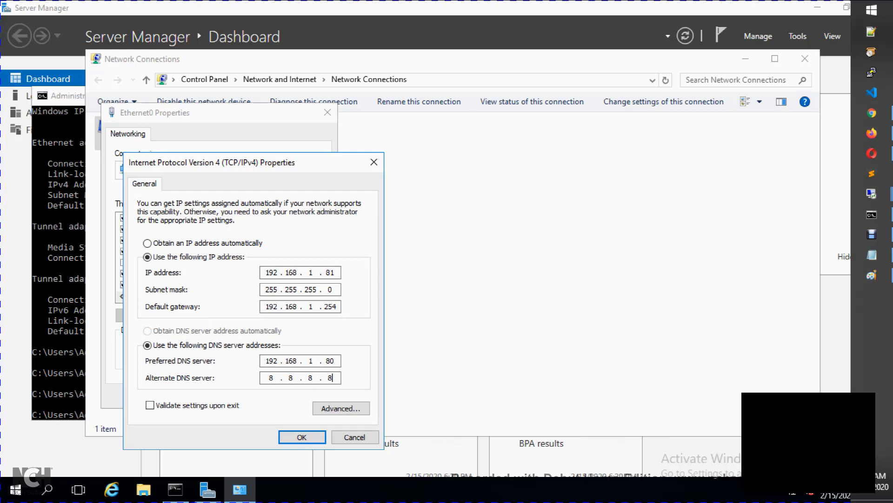
drag(335, 361, 325, 360)
key(Return)
click(255, 396)
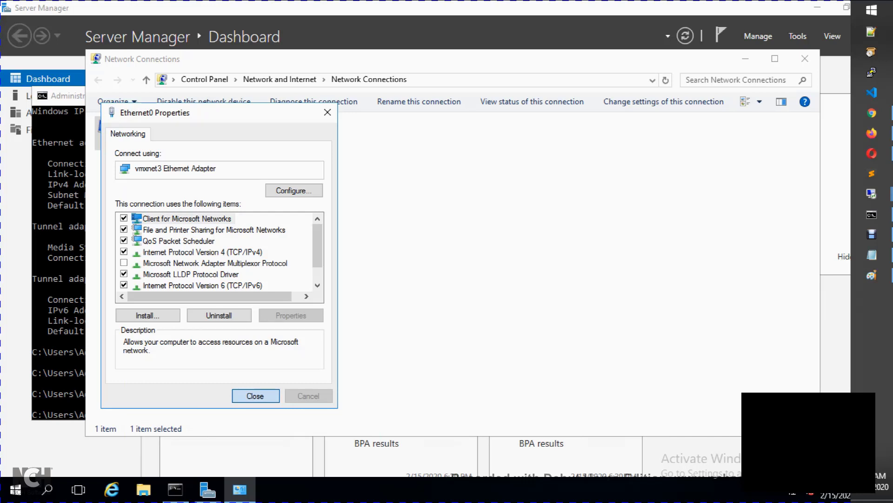
Step: Reset VC01 via Actions > Power > Reset, then close its console and refresh the summary
mouse_move(871, 134)
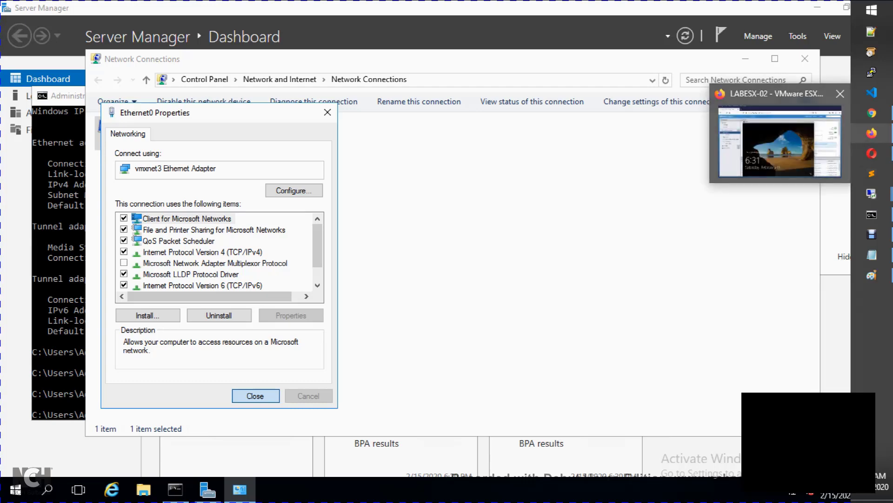
click(791, 139)
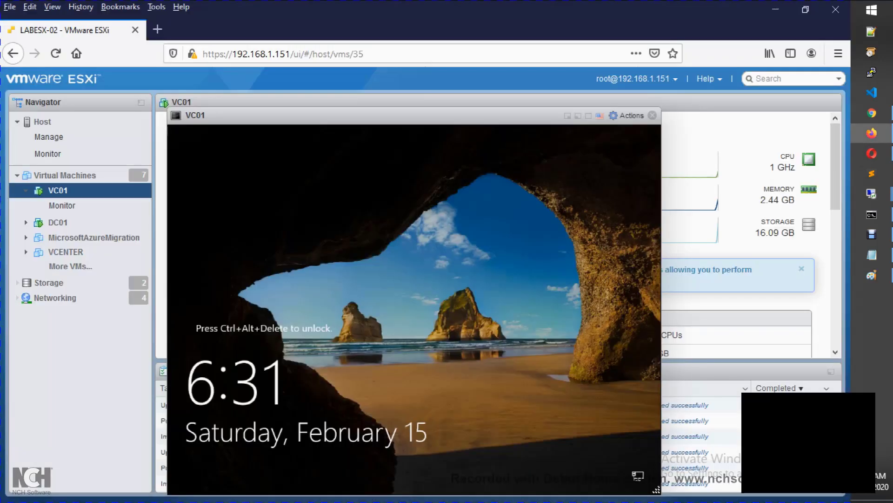
click(628, 116)
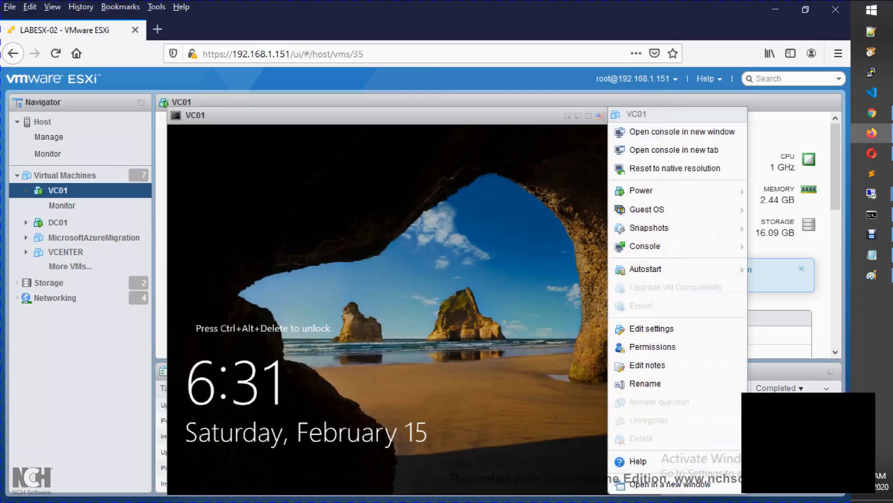
mouse_move(647, 191)
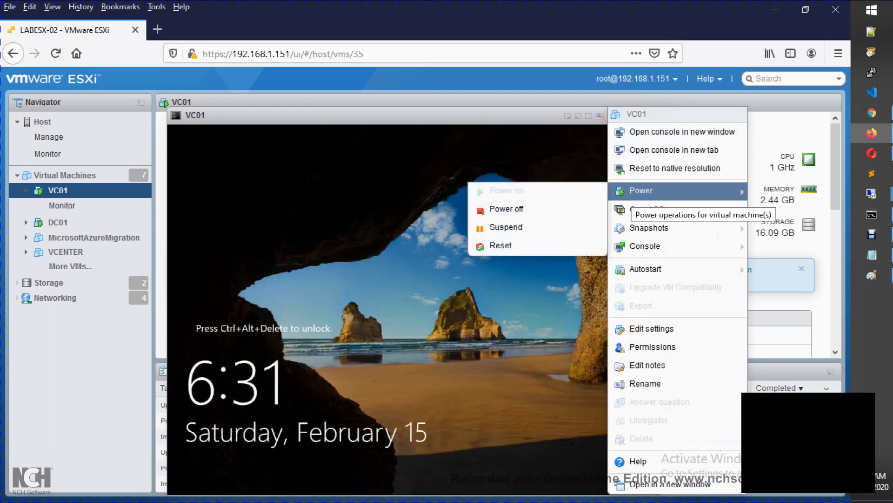
mouse_move(647, 209)
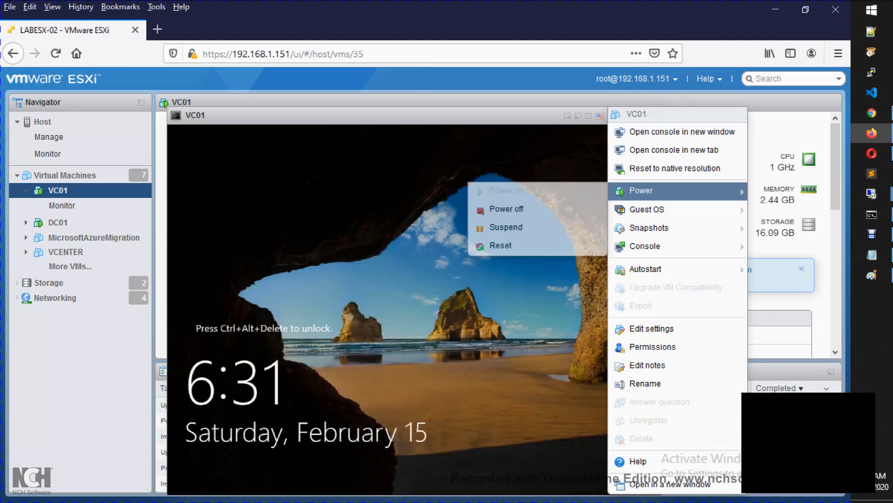
click(501, 245)
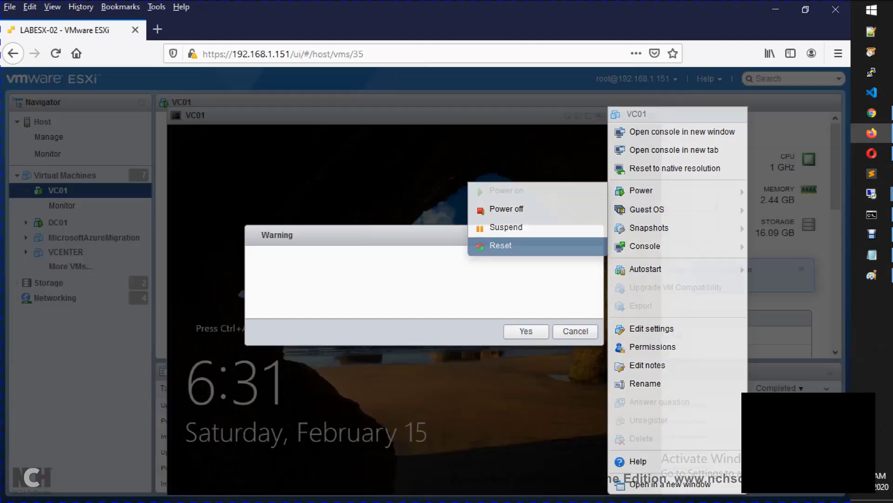
key(Return)
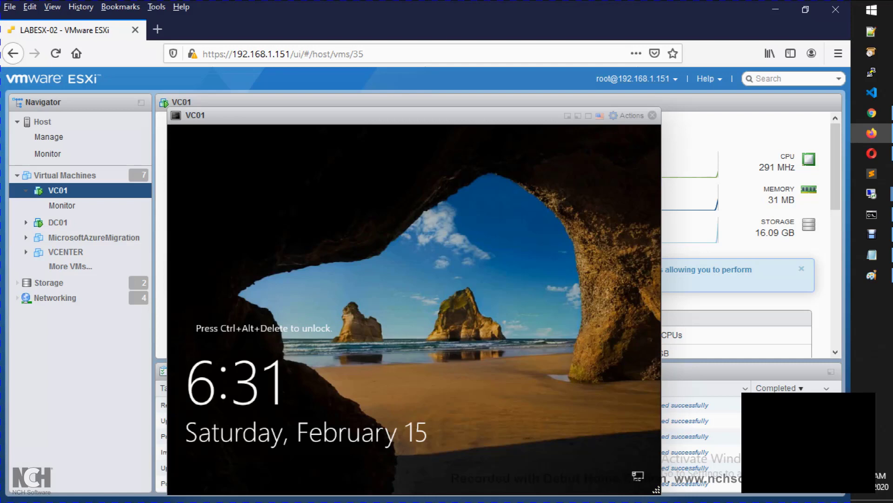
click(652, 116)
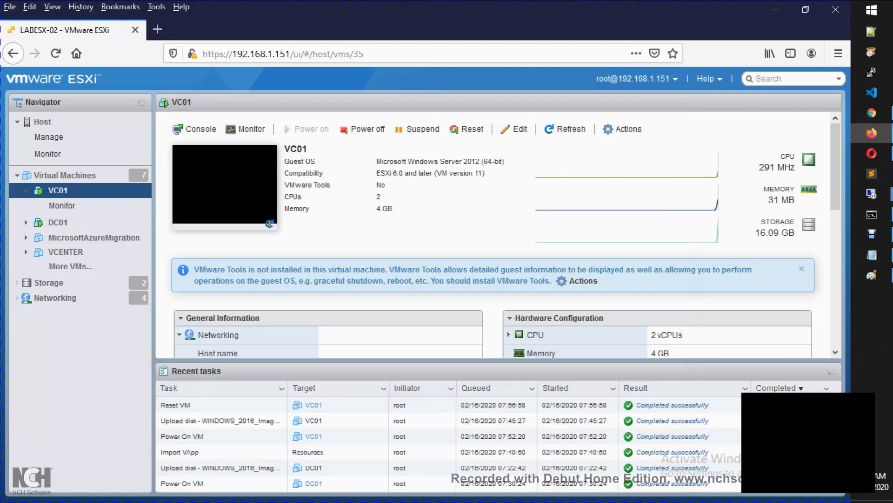
click(565, 129)
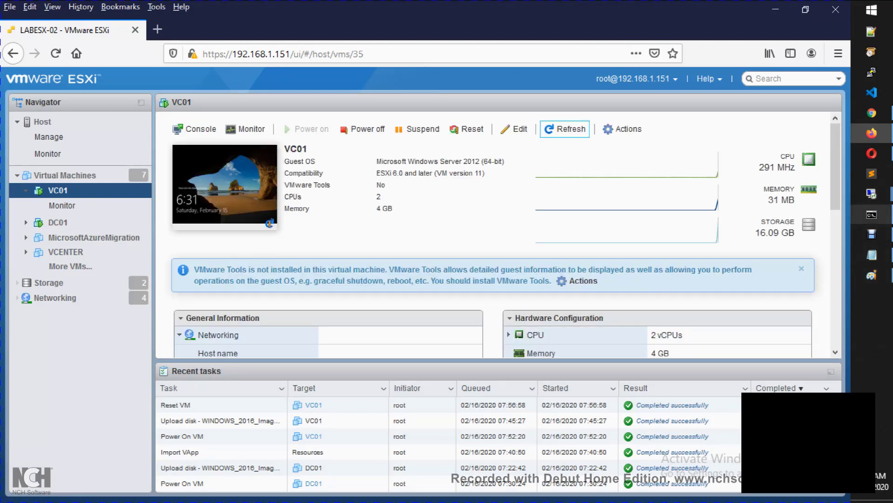
Step: Dismiss the RDP error and connect Remote Desktop to 192.168.1.81, retrying once
mouse_move(872, 193)
click(780, 299)
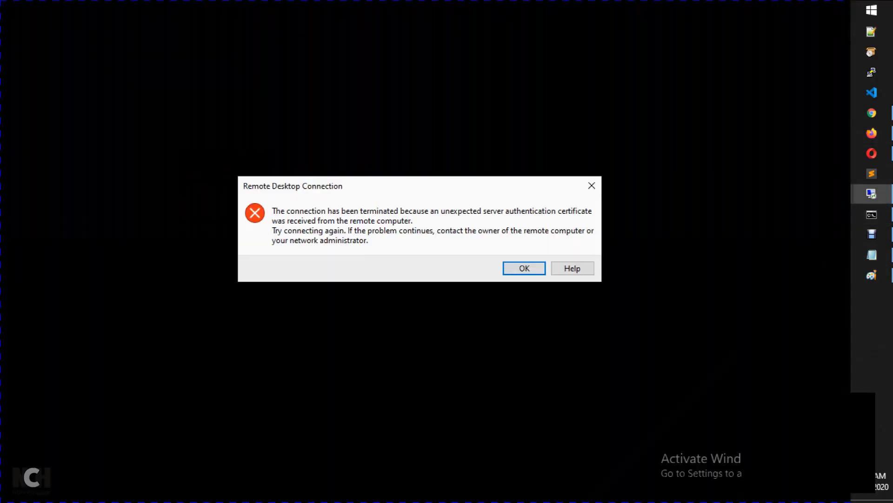
key(Return)
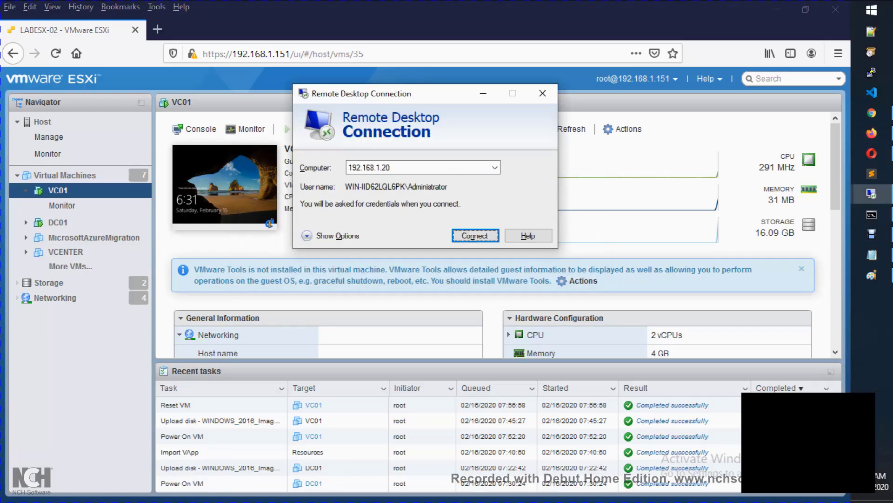
text(192.168.1.82)
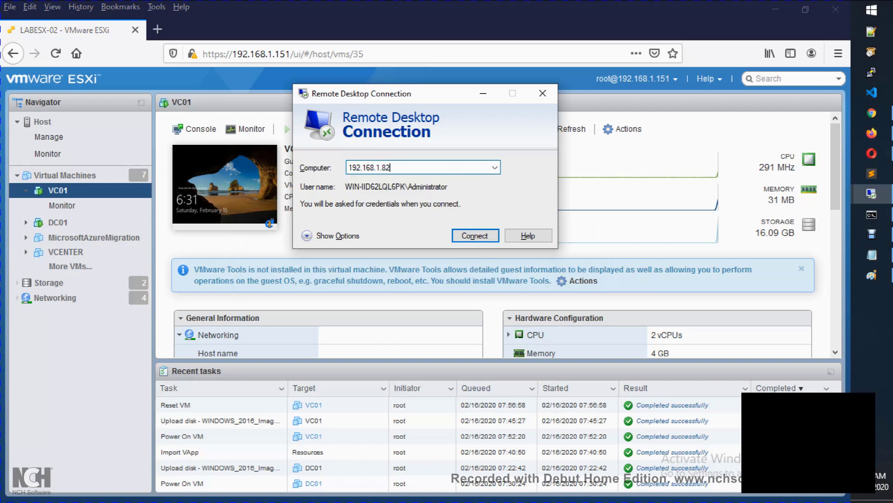
key(BackSpace)
text(1)
key(Return)
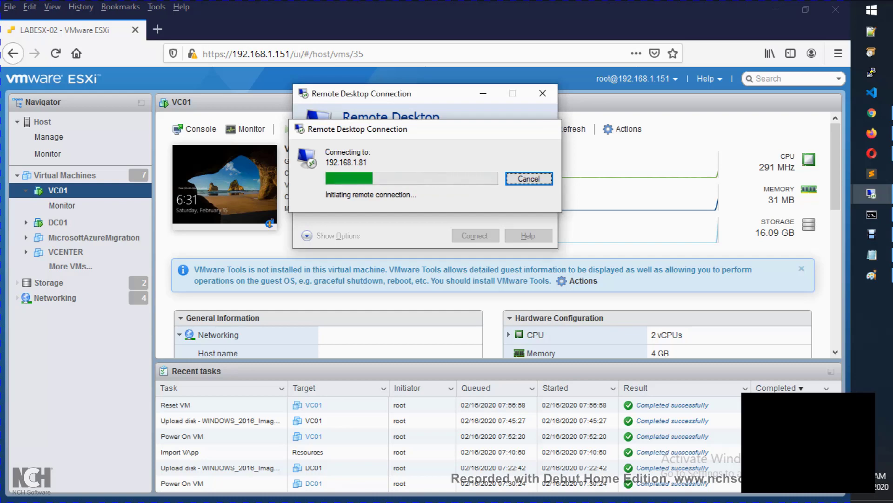
key(Return)
key(Return)
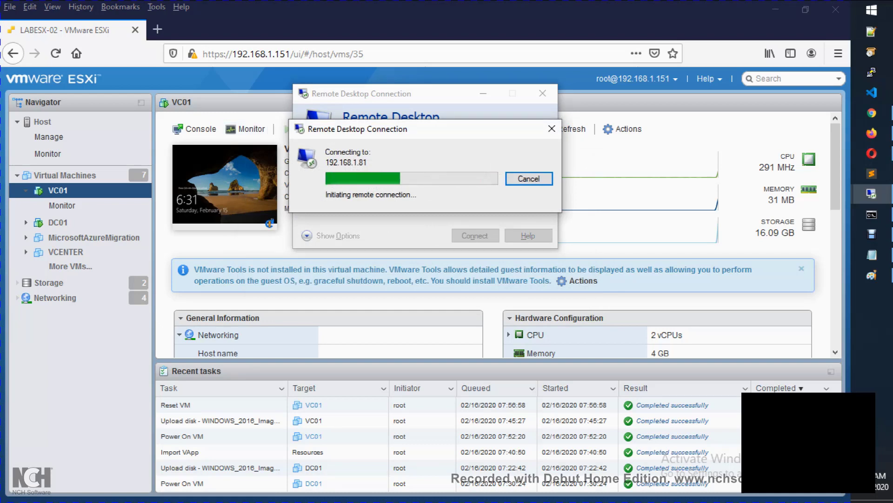
Step: Return to the ESXi web client and refresh VC01's summary
key(alt+Tab)
scroll(498, 233, down, 4)
scroll(498, 233, up, 4)
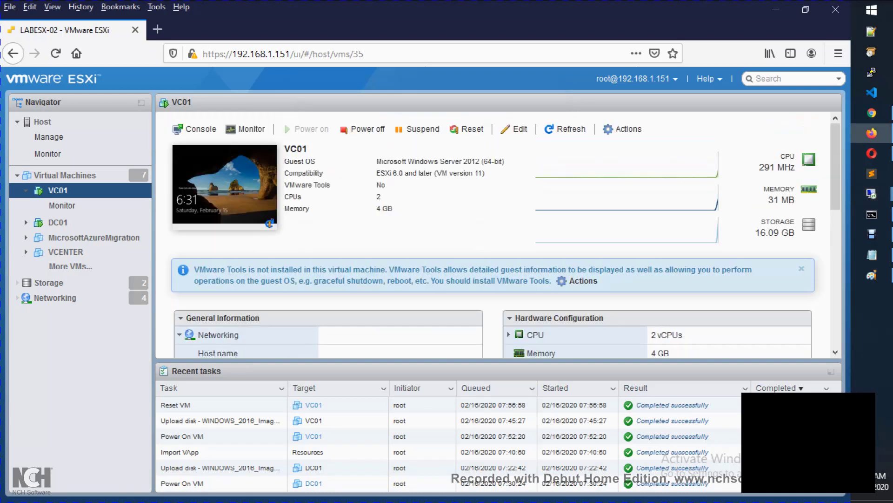
click(565, 129)
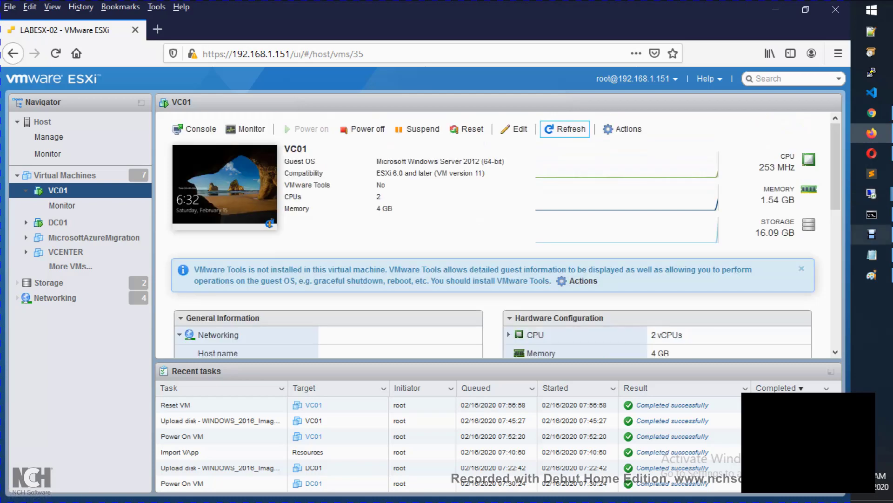
Step: Cancel and restart the stalled 192.168.1.81 connection, then open VC01's browser console
click(872, 275)
click(872, 275)
click(872, 194)
click(782, 298)
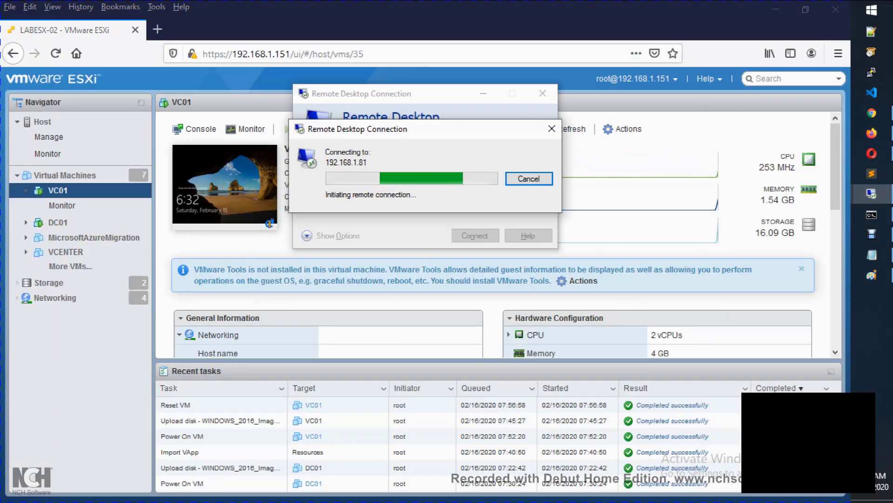
click(529, 179)
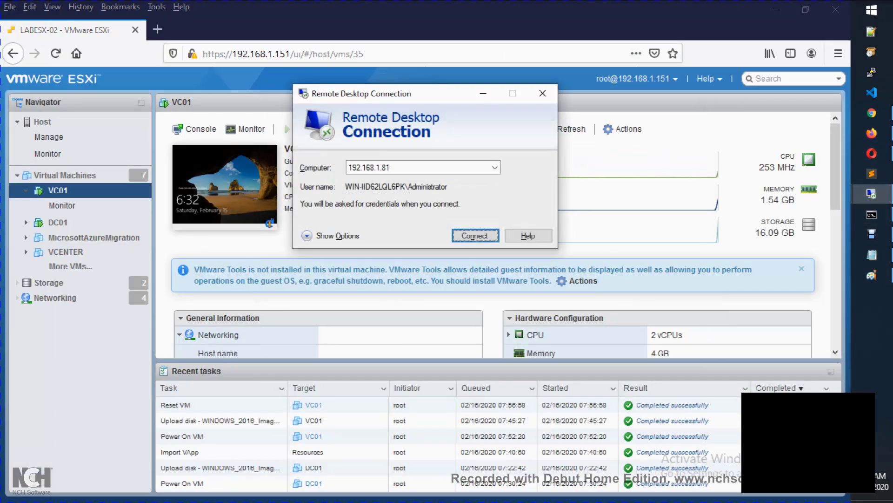
click(475, 235)
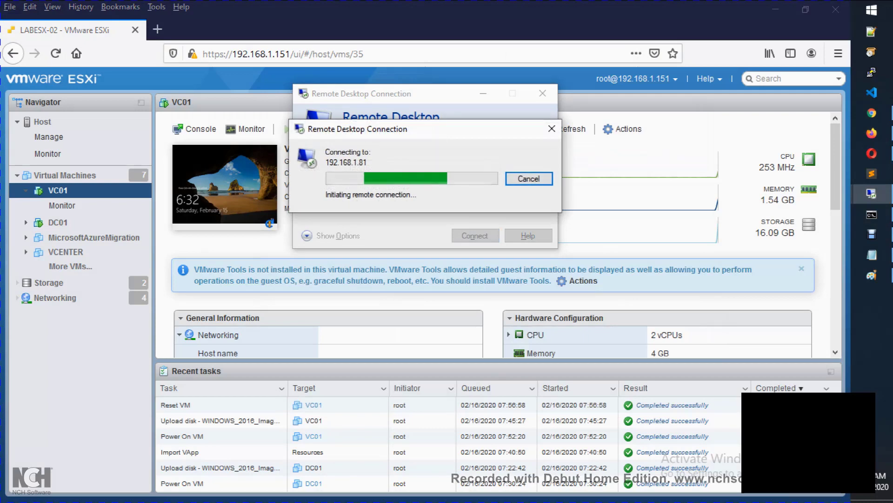
click(551, 129)
click(225, 185)
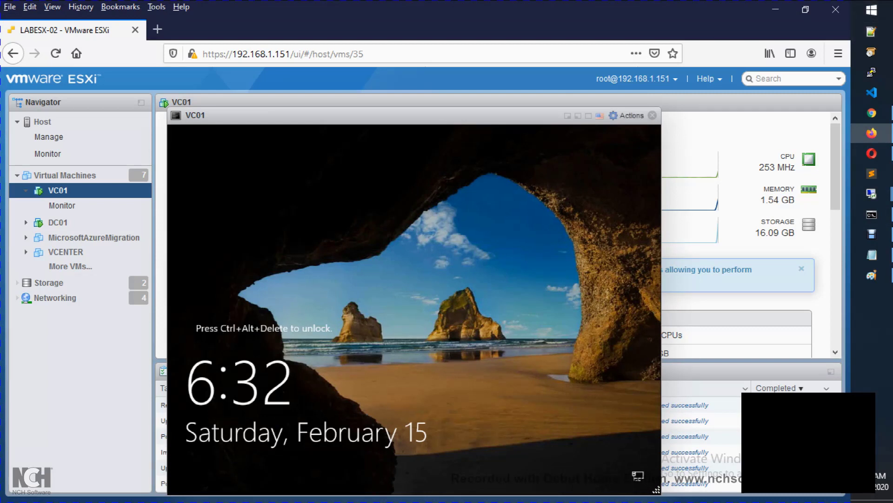
Step: Send Ctrl-Alt-Delete to VC01 through Actions > Guest OS > Send keys
click(628, 115)
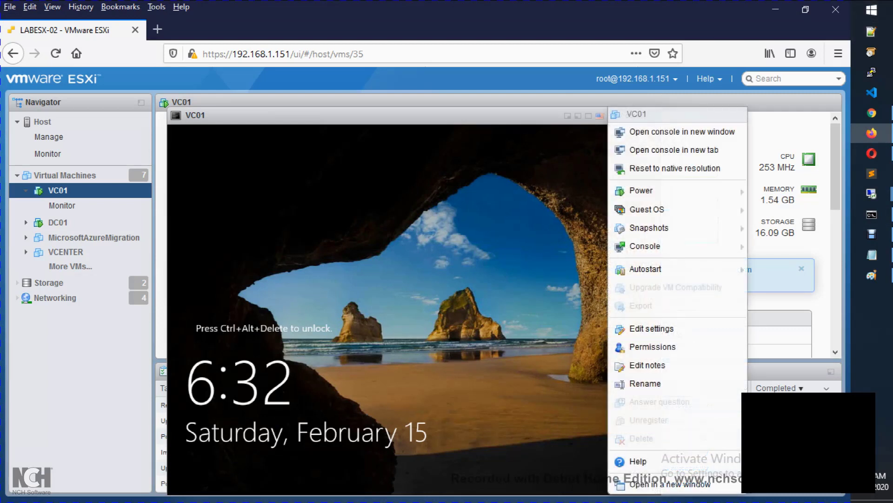
mouse_move(647, 210)
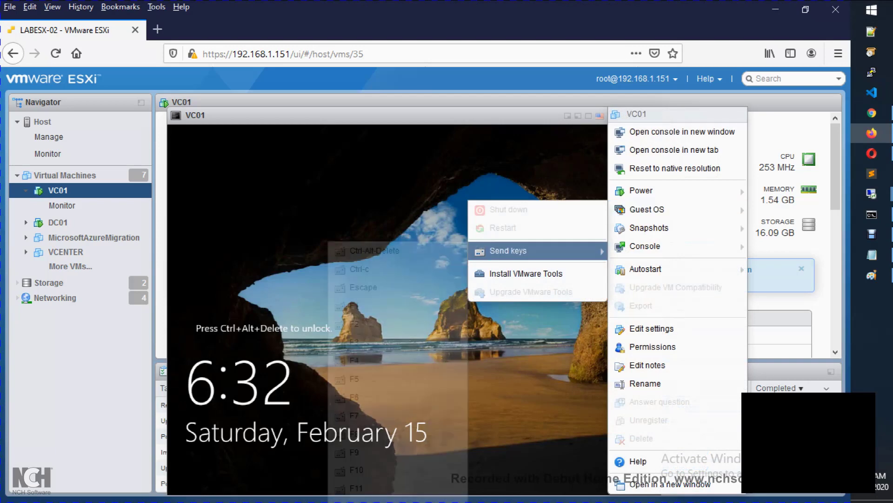
mouse_move(509, 250)
click(372, 252)
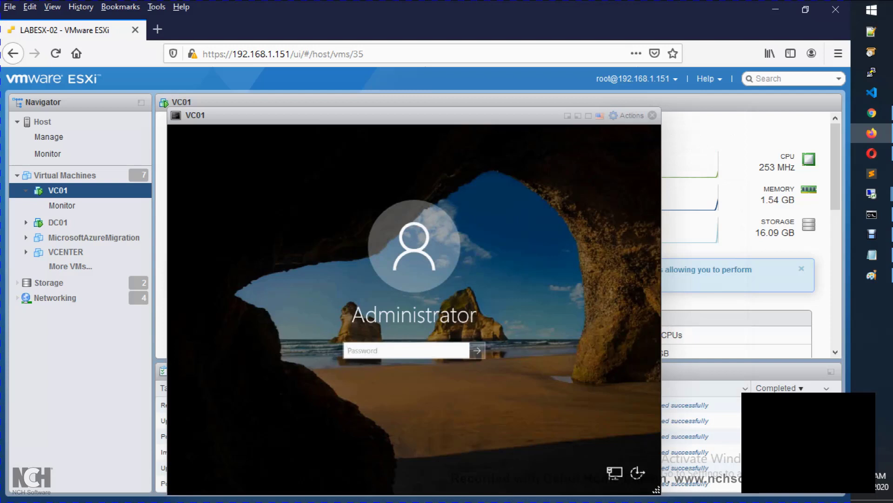
Step: Enter the Administrator password, retrying after the incorrect-password message, to sign in
text(P@ssw0rd1)
key(Return)
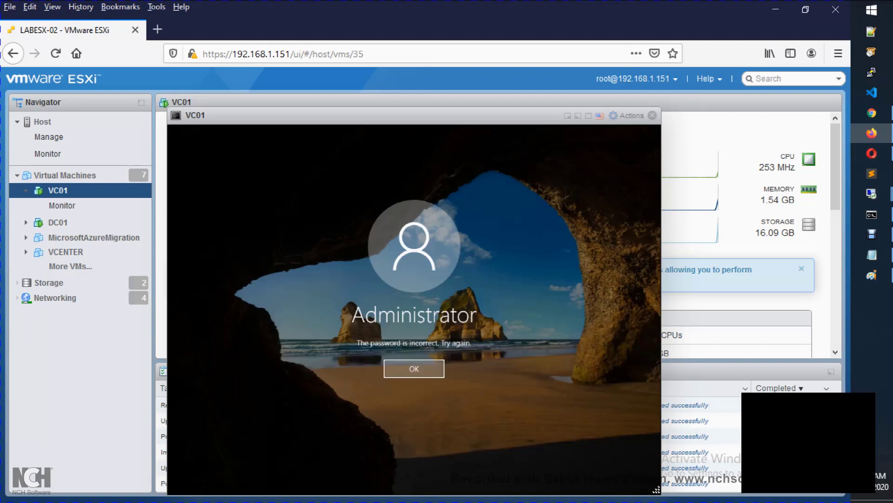
key(Return)
text(P@)
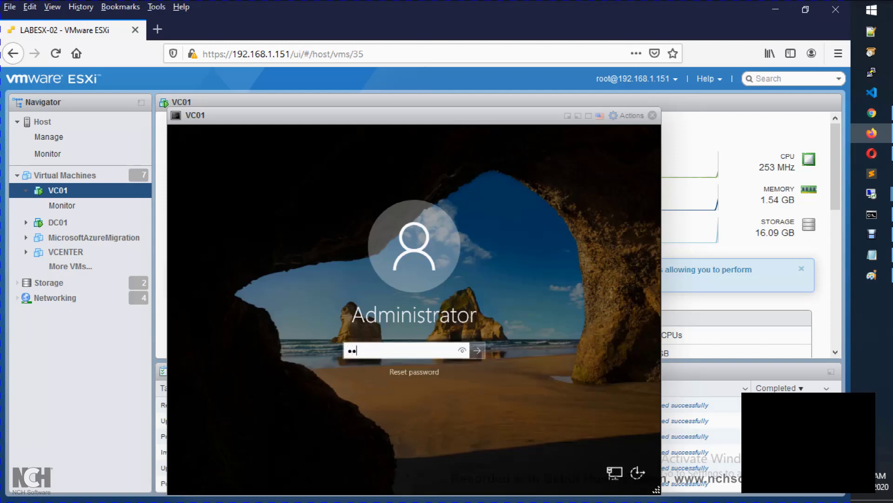
text(ssw0rd1)
key(Return)
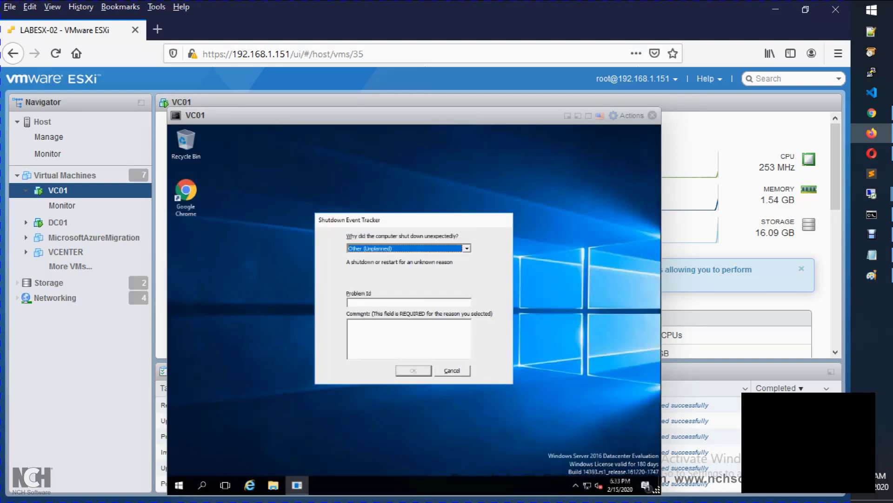
key(super)
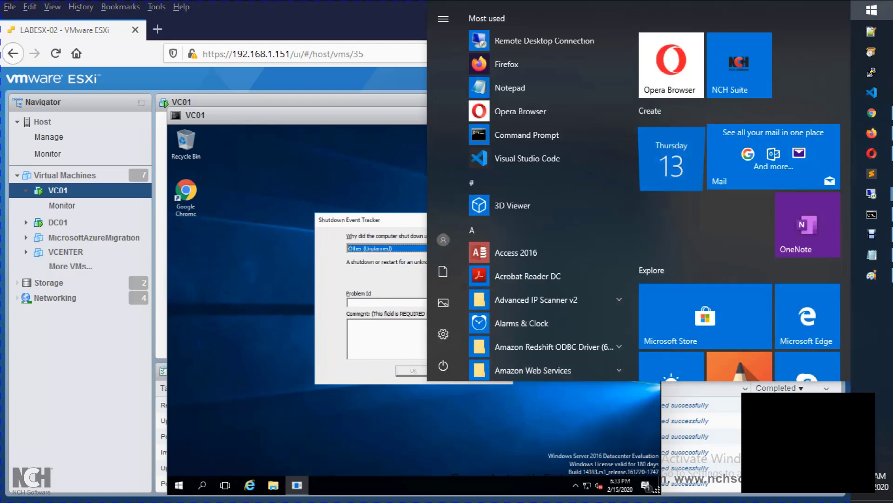
click(872, 214)
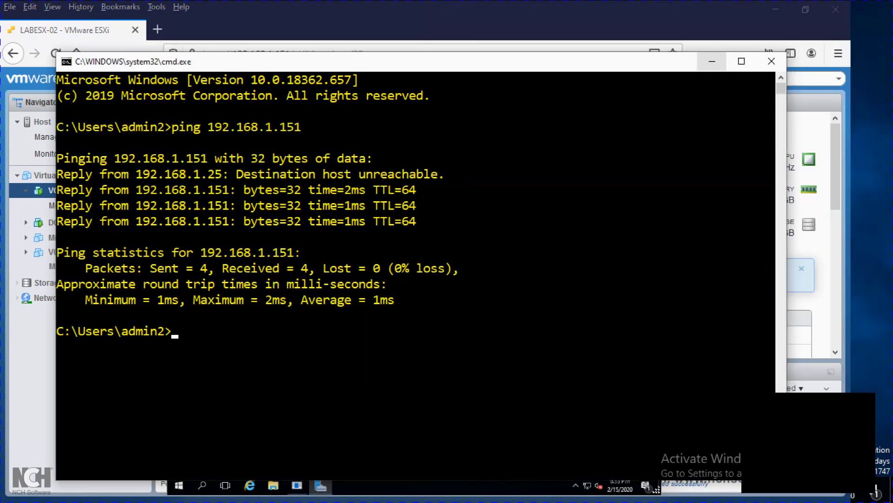
click(712, 61)
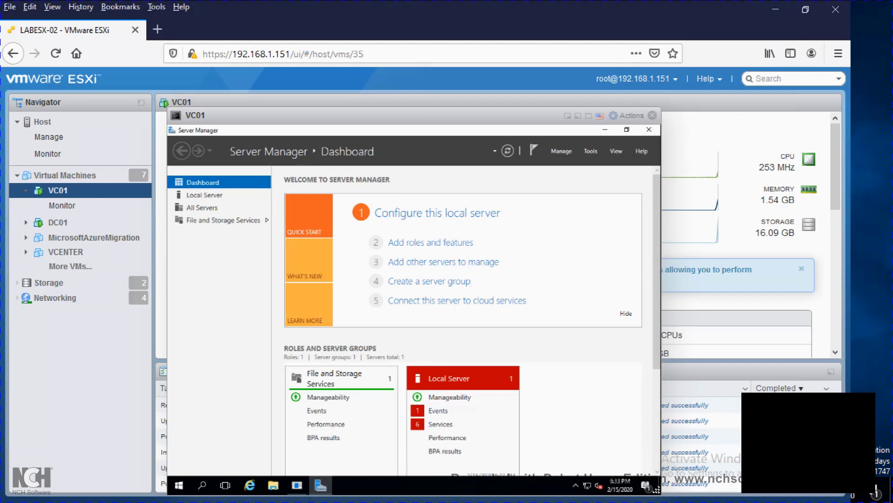
key(alt+Tab)
key(alt+Tab)
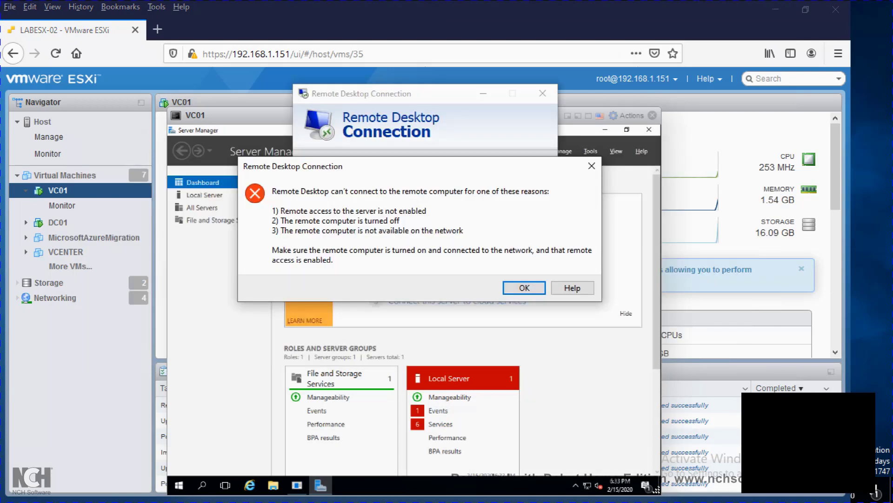
key(Return)
key(Return)
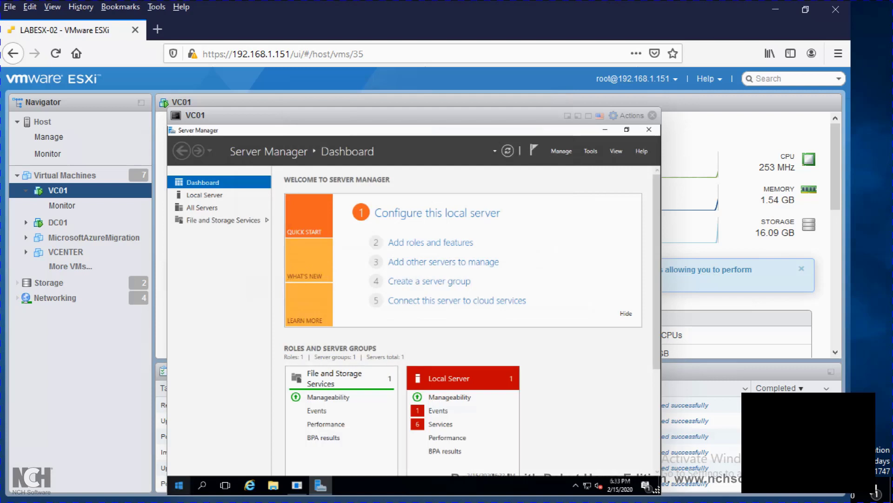
right_click(180, 484)
Step: Open an administrator Command Prompt in VC01 and run ipconfig
click(232, 355)
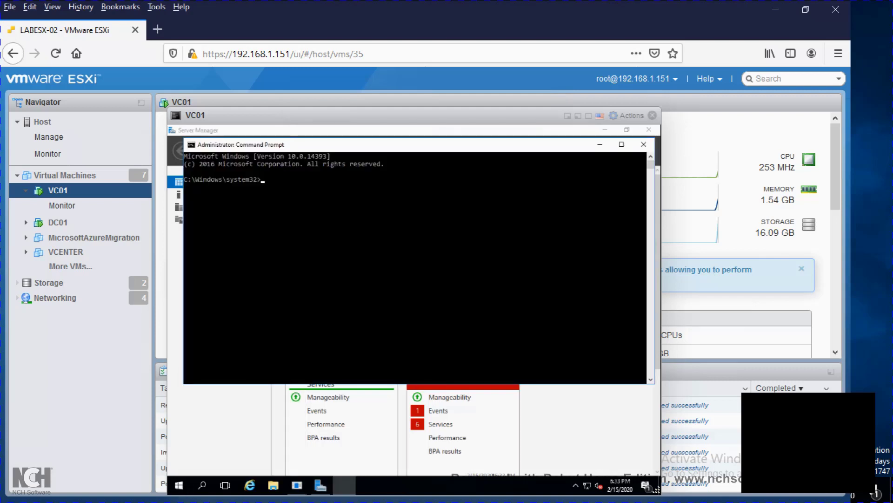
text(i)
text(pcoo)
key(BackSpace)
key(BackSpace)
text(nfig)
key(Return)
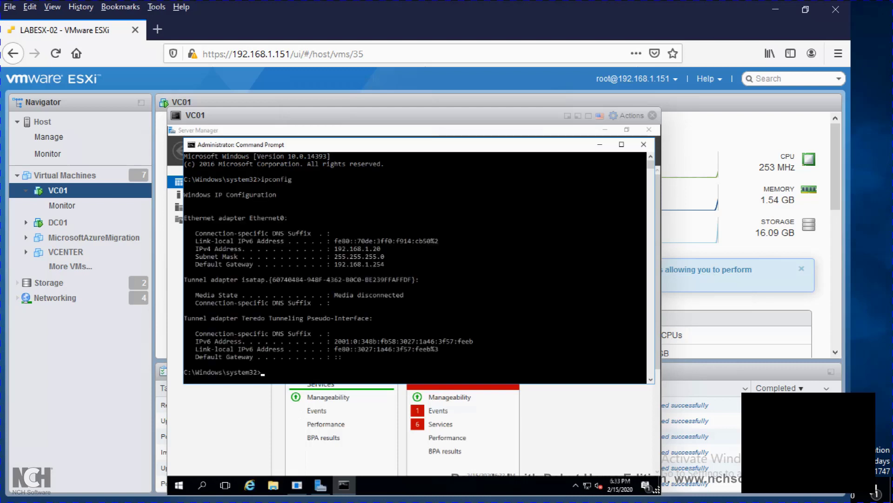
Step: Open Ethernet0's IPv4 properties via ncpa.cpl and choose a manual IP address
text(nc)
text(pp)
text(a.c)
text(pl)
key(Return)
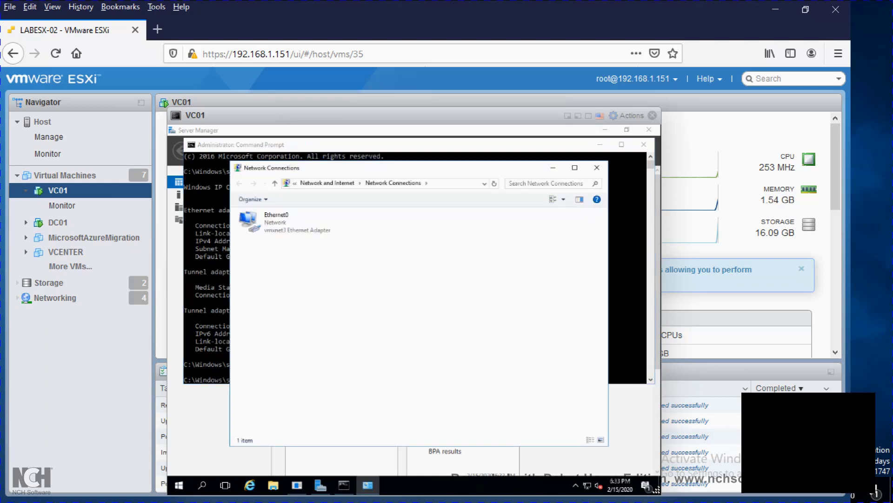
click(297, 222)
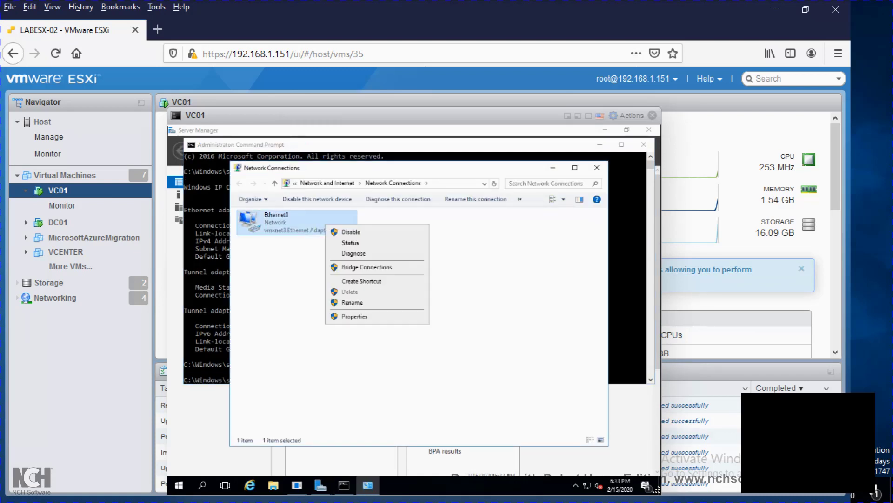
click(290, 274)
right_click(273, 233)
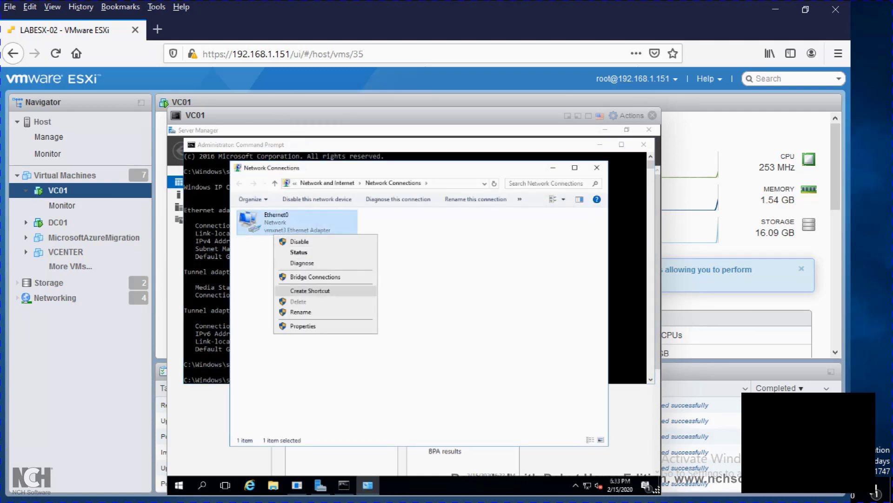
click(303, 326)
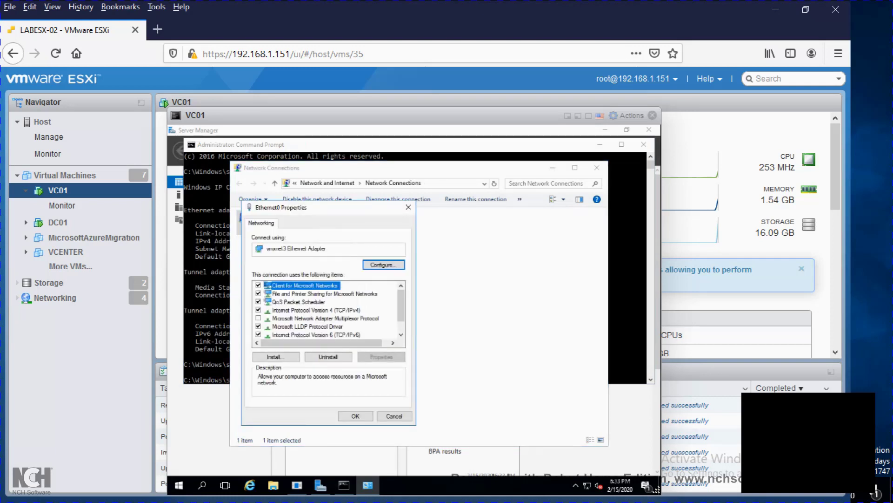
double_click(316, 310)
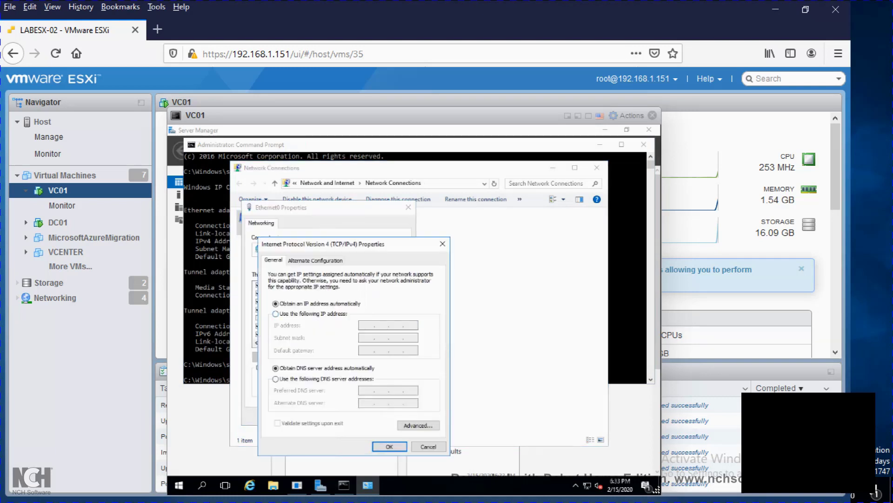
click(276, 313)
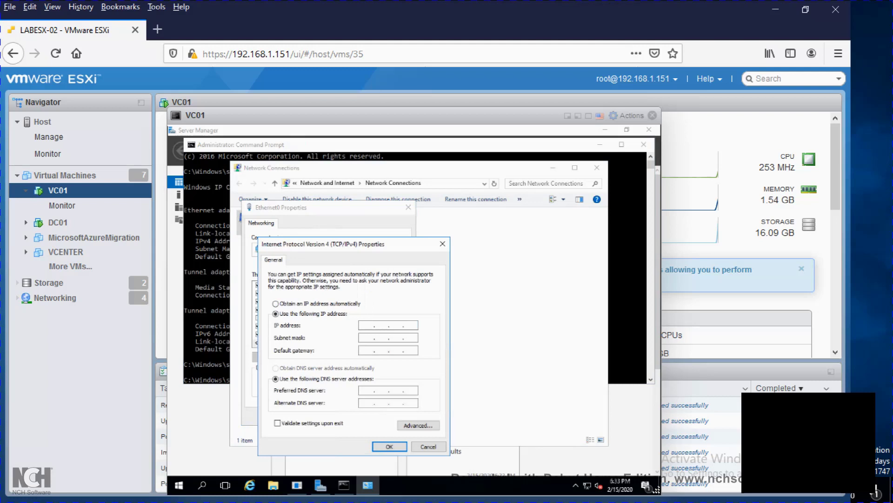
Step: Enter IP 192.168.1.81, gateway 192.168.1.254, DNS 192.168.1.80 and 8.8.8.8, then confirm
text(192 . 168 . 1 . 81)
key(Tab)
key(Tab)
text(192 . 168 . 1 )
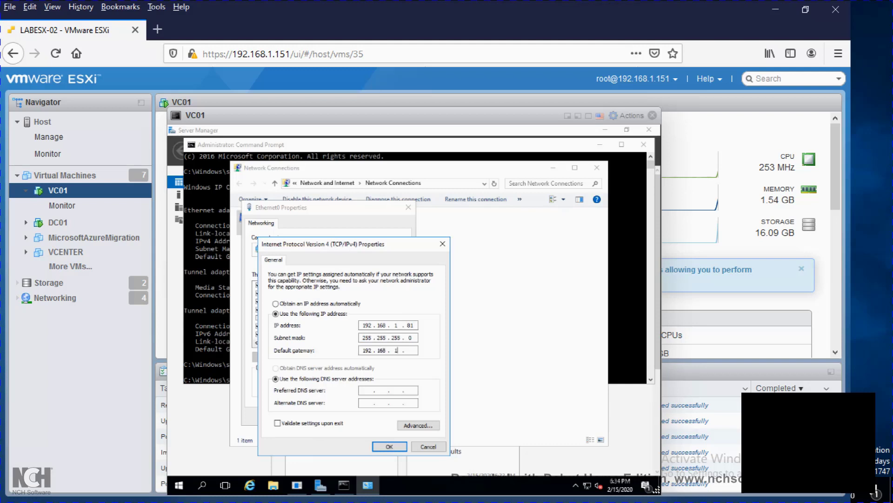
text(. 255)
key(BackSpace)
text(4)
key(Tab)
key(Tab)
text(192 . 16)
text(8 . 11 . )
text(80)
text(8)
text(8.8.8)
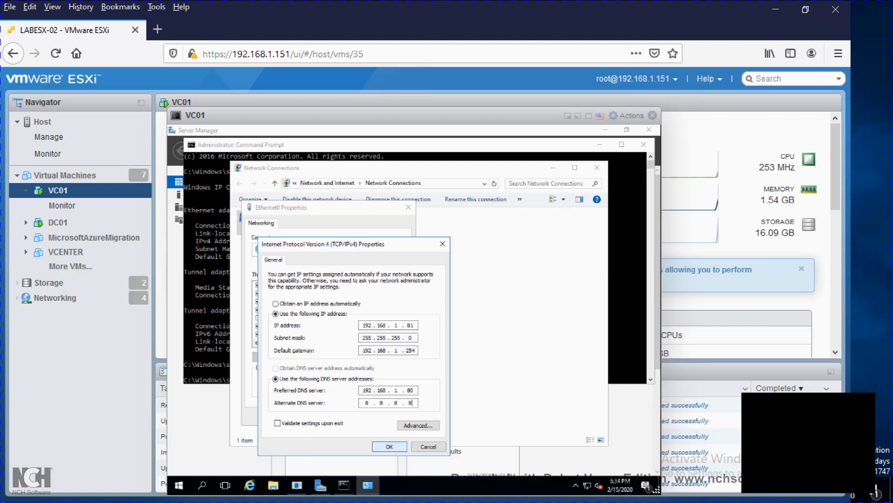
click(390, 446)
key(Return)
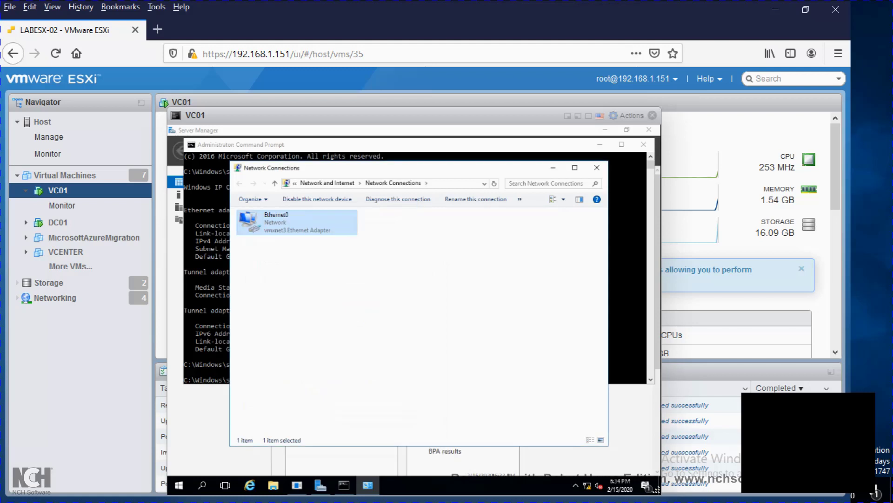
Step: In VC01's Command Prompt, run sysdm.cpl to check the computer name, then close System Properties
click(207, 326)
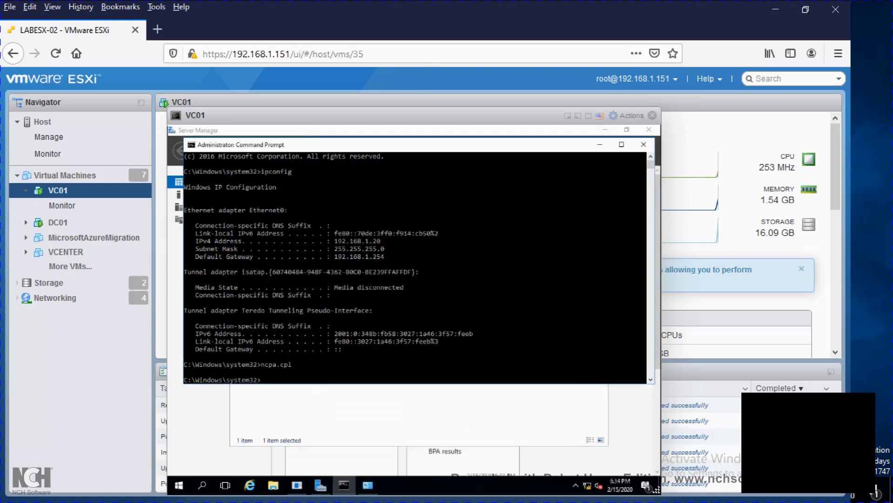
text(syss)
key(BackSpace)
text(dm.pcp)
key(Return)
key(Tab)
key(Tab)
key(Tab)
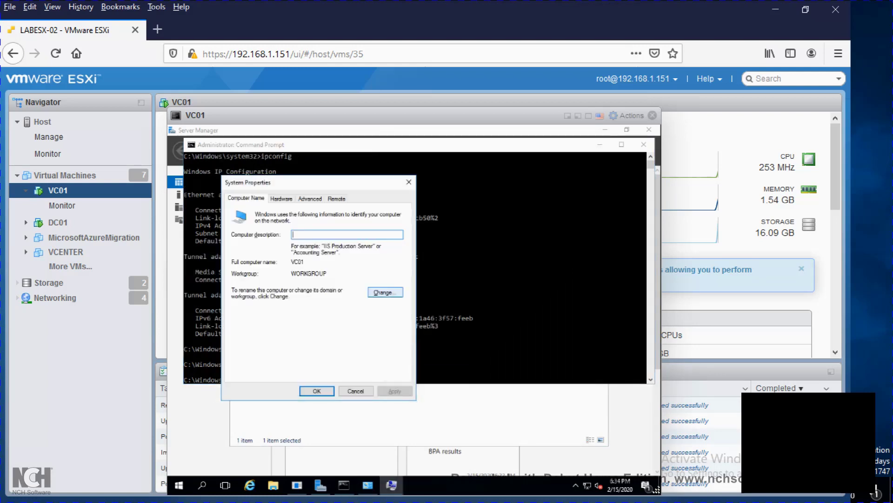
click(356, 391)
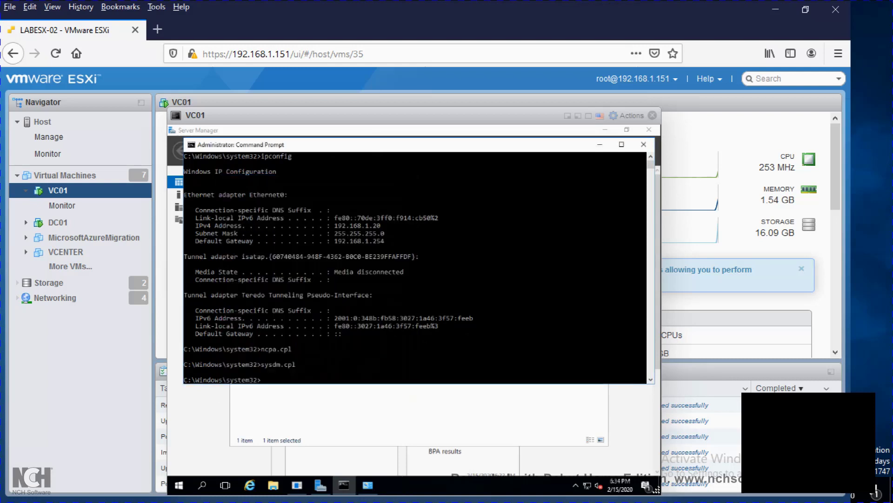
right_click(179, 485)
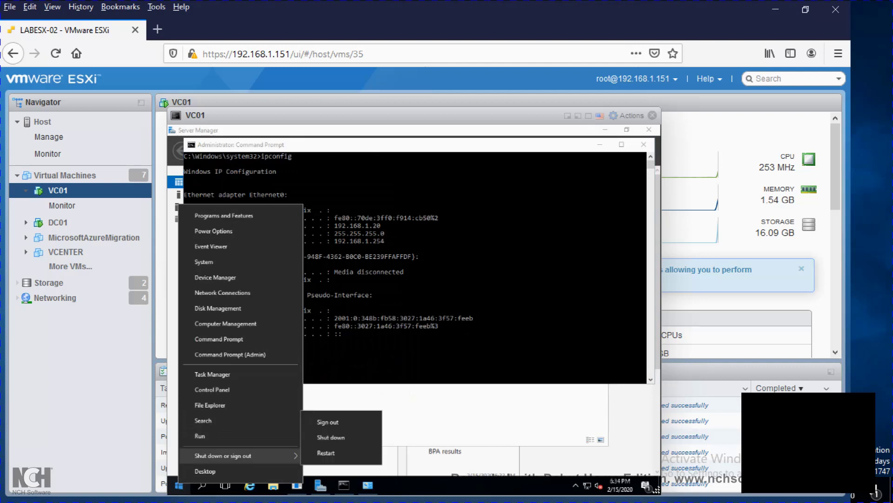
click(210, 406)
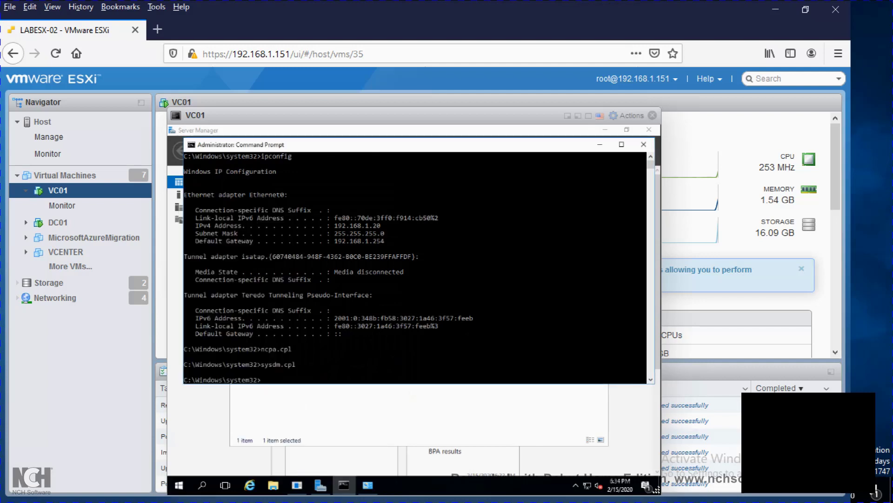
Step: Run ipconfig to confirm VC01 now has address 192.168.1.81
text(ipconfig)
key(Return)
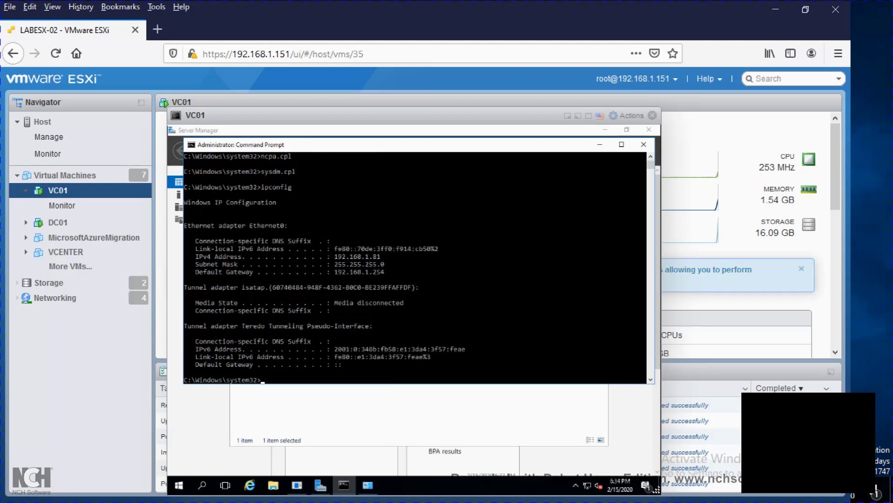
Step: Reopen System Properties at the computer name and domain settings, then close the VC01 console
text(sysdm.cpl)
key(Return)
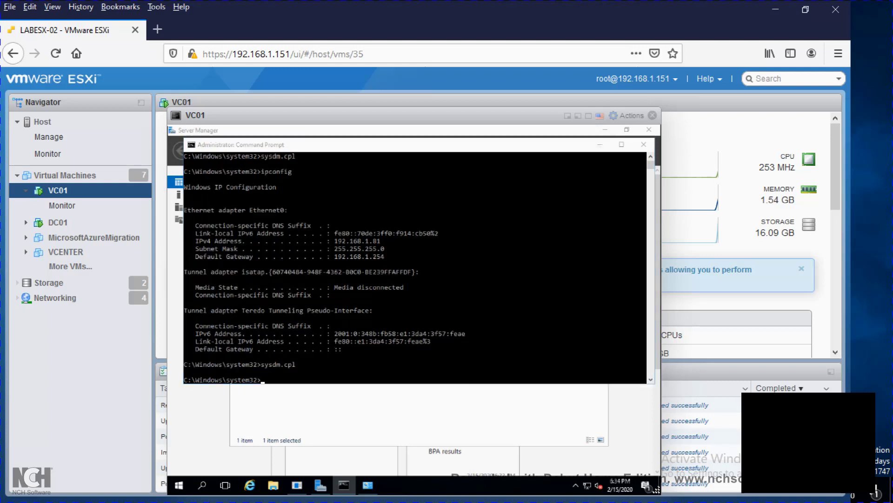
click(410, 316)
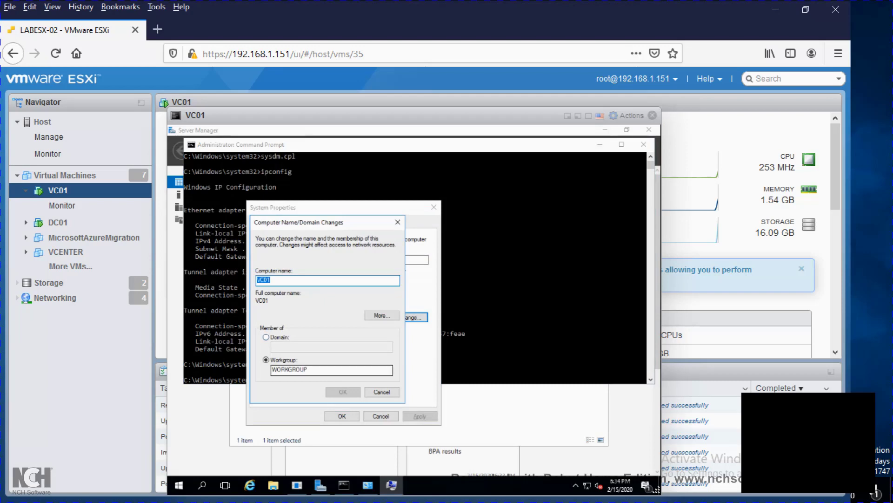
click(653, 115)
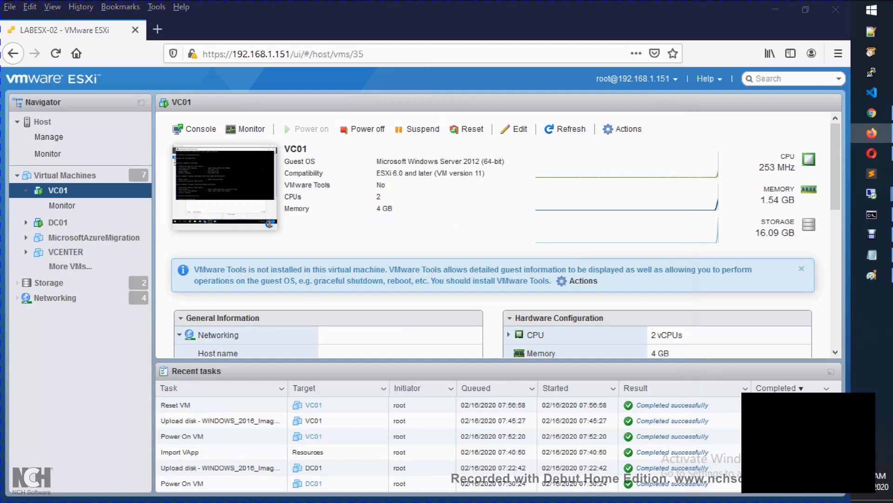
Step: Launch Remote Desktop (mstsc) and connect to 192.168.1.81
key(super+r)
text(msts)
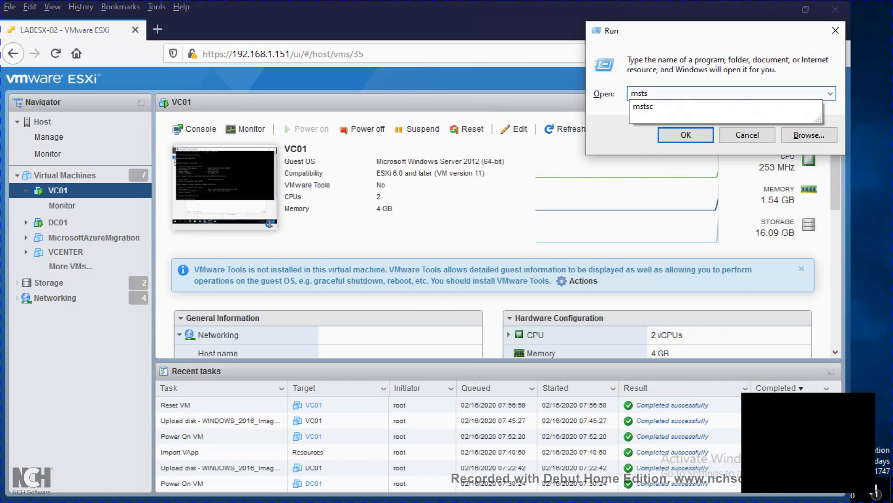
text(c)
key(Return)
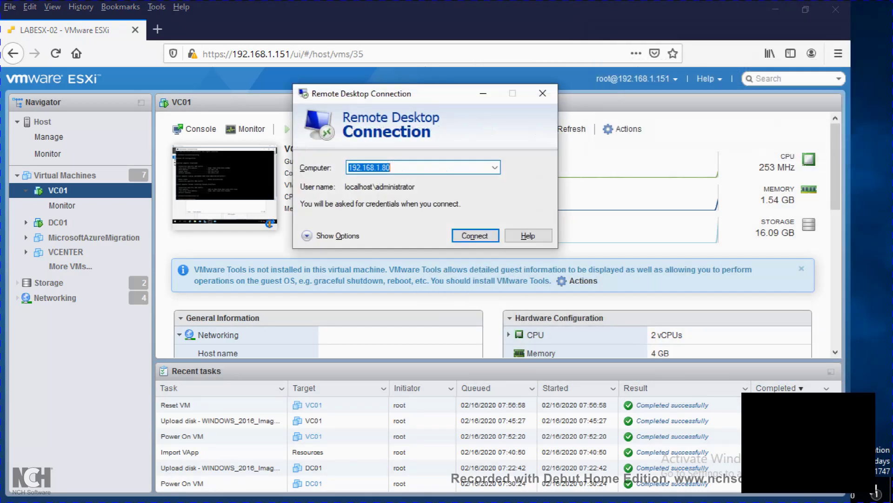
text(192.168.1.81)
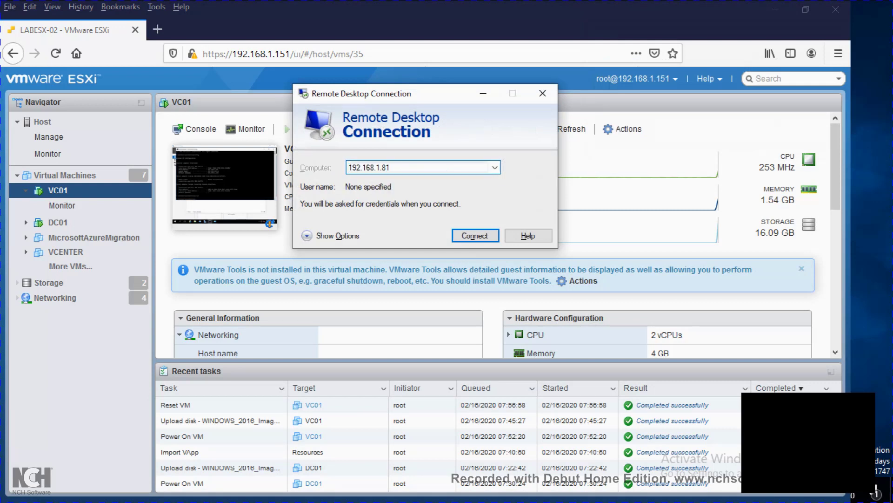
key(Return)
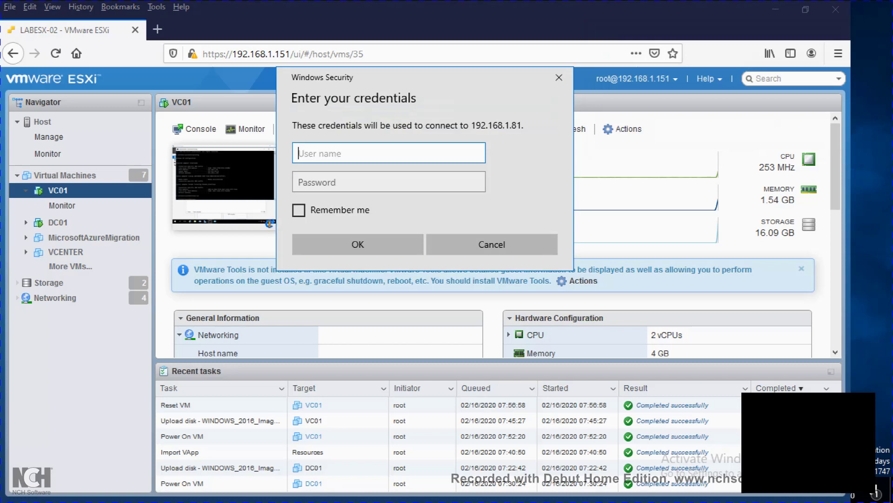
Step: Sign in with the local administrator account and password, accepting the unverified certificate
text(localhost\administrator)
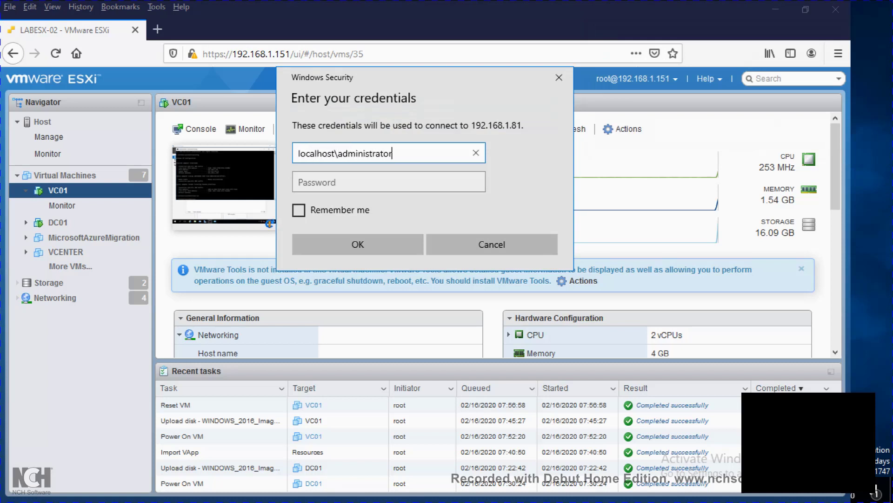
key(Tab)
text(P@ssw0rd1)
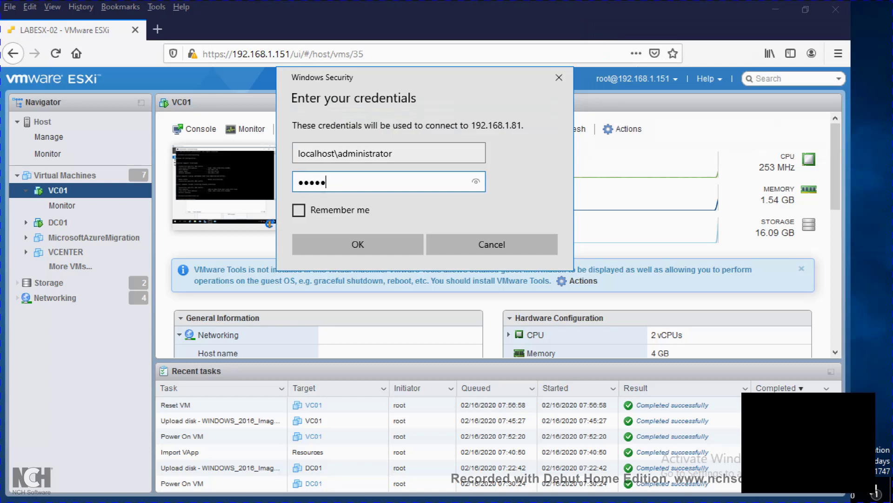
key(Return)
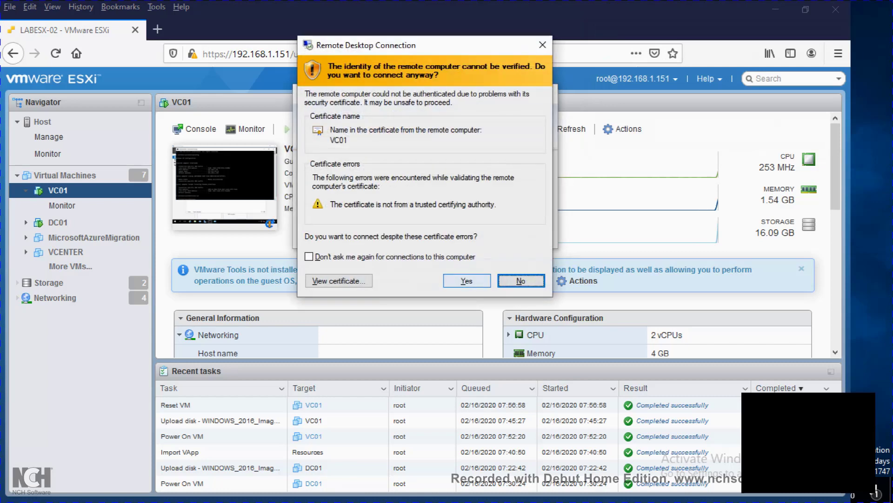
click(465, 279)
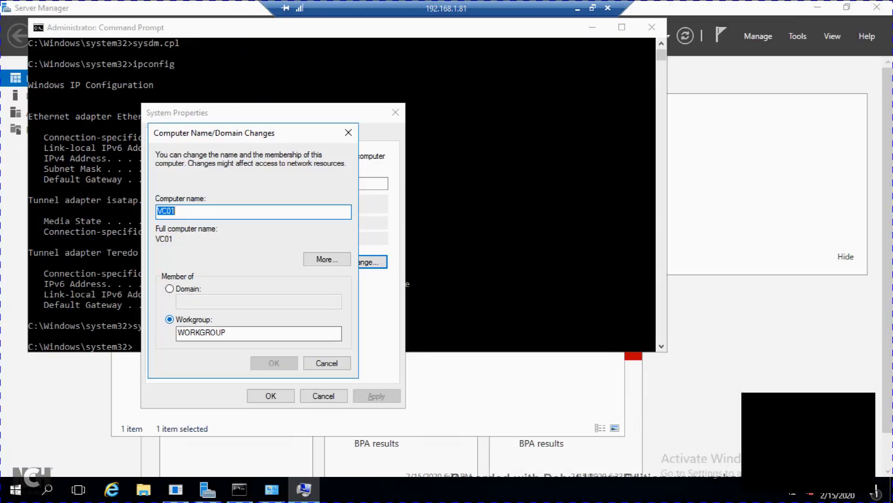
Step: Switch VC01 from workgroup to the domain mavricktrainings.com
click(170, 289)
click(209, 302)
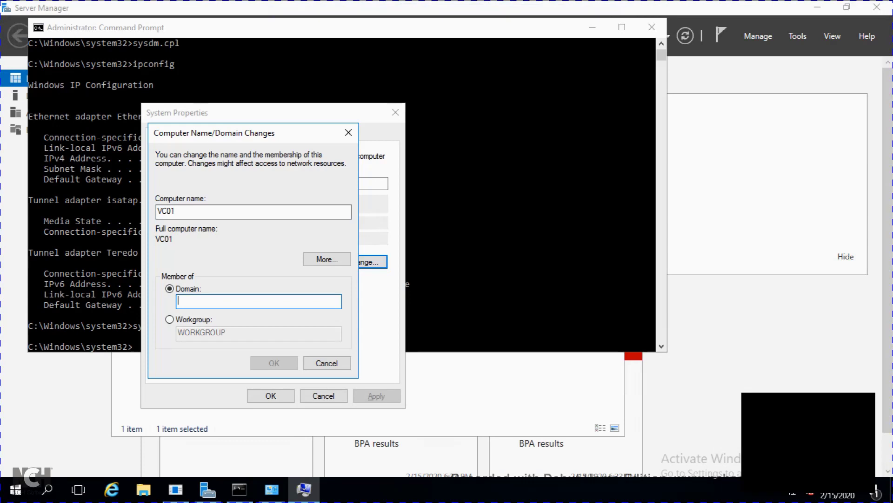
text(mavricktra)
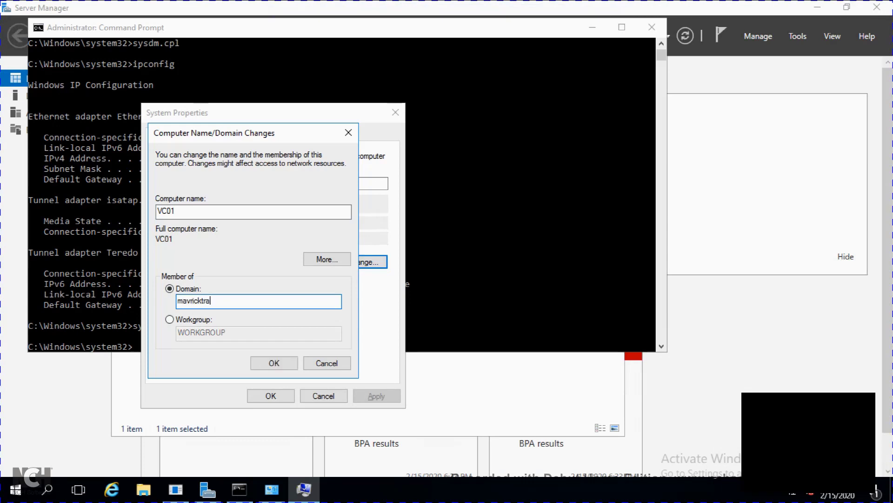
text(inings.com)
key(Return)
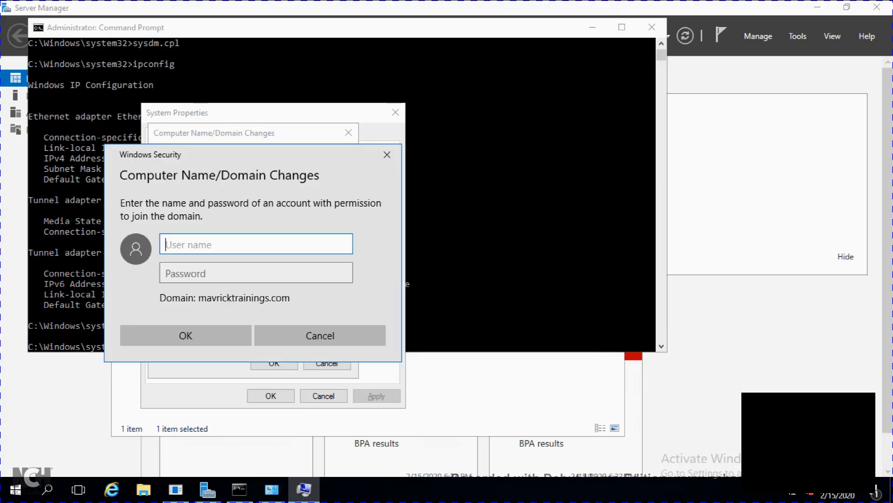
Step: Authorize the join with the domain Administrator credentials, acknowledge the welcome, and restart VC01 now
text(Administrator)
key(Tab)
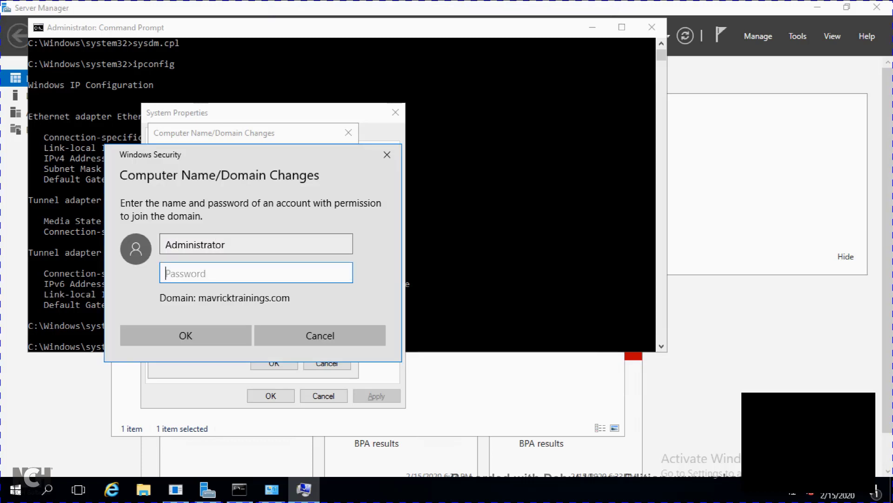
text(Pa$$w0rd)
key(Return)
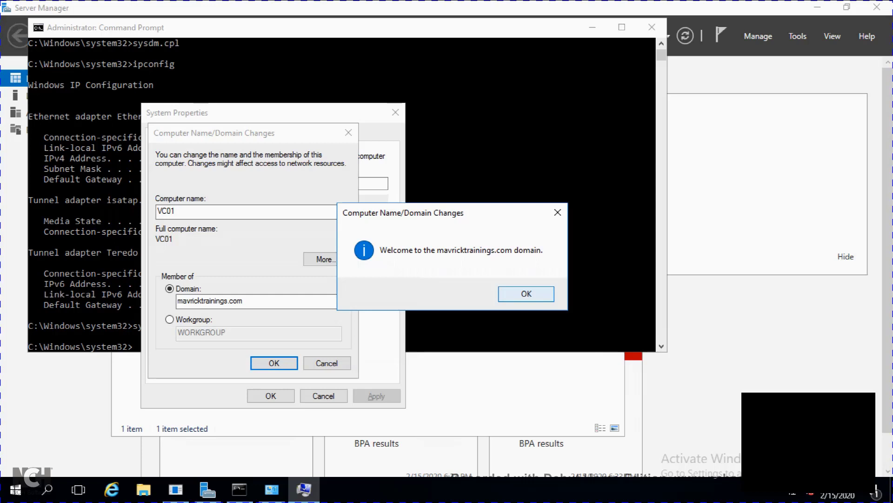
key(Return)
key(Return)
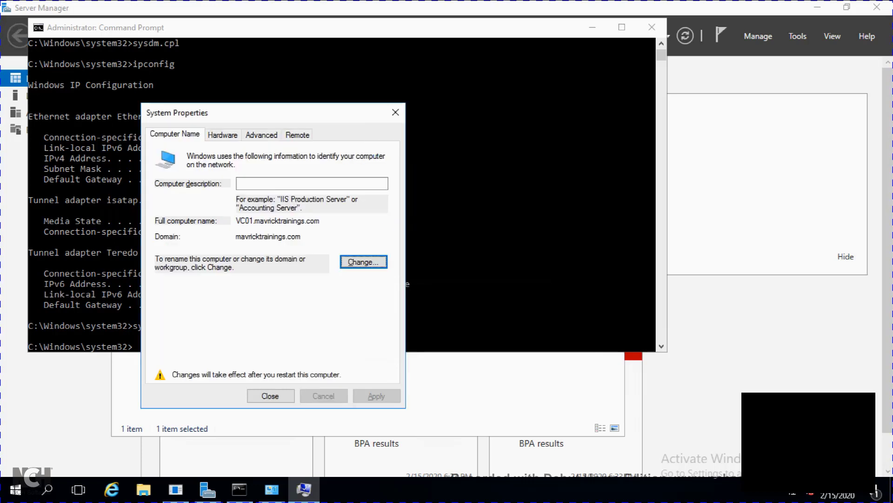
click(270, 396)
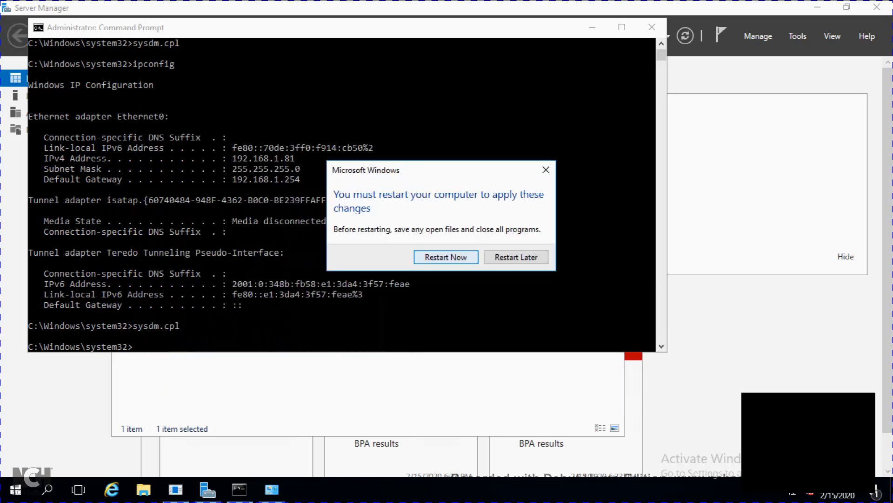
click(446, 257)
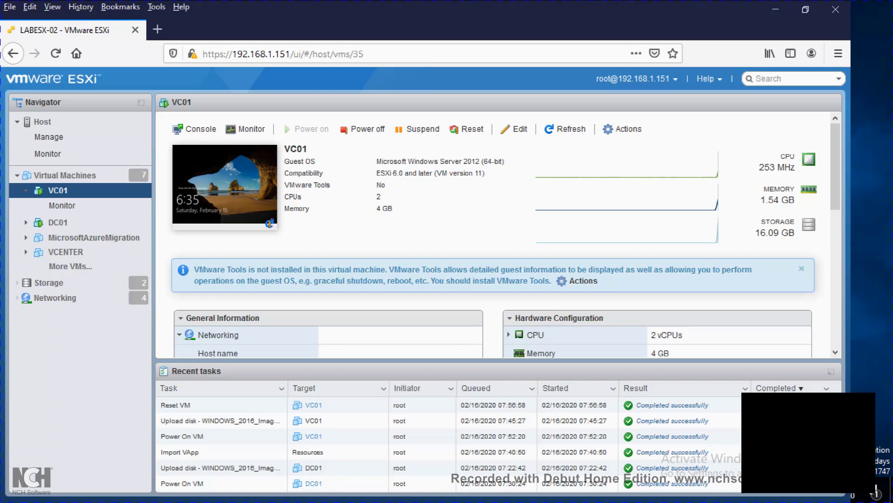
Step: Choose Install VMware Tools from DC01's Guest OS actions, then switch to the DC01 remote session
click(58, 223)
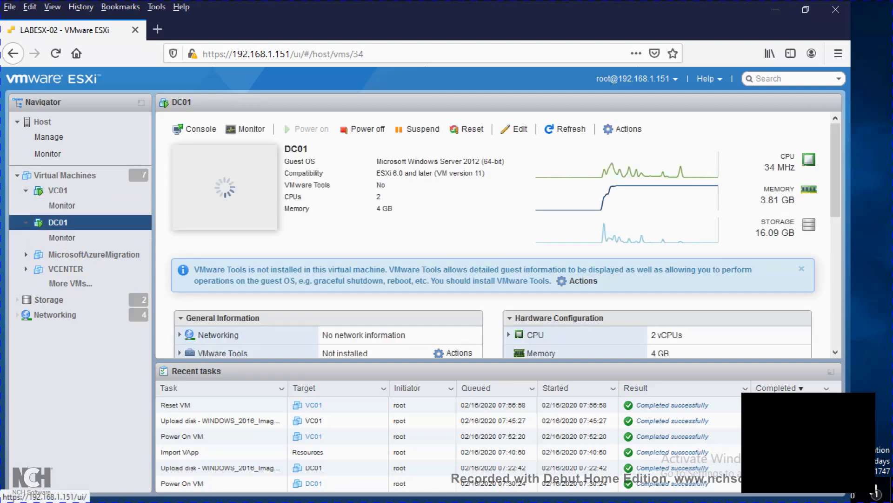
click(623, 129)
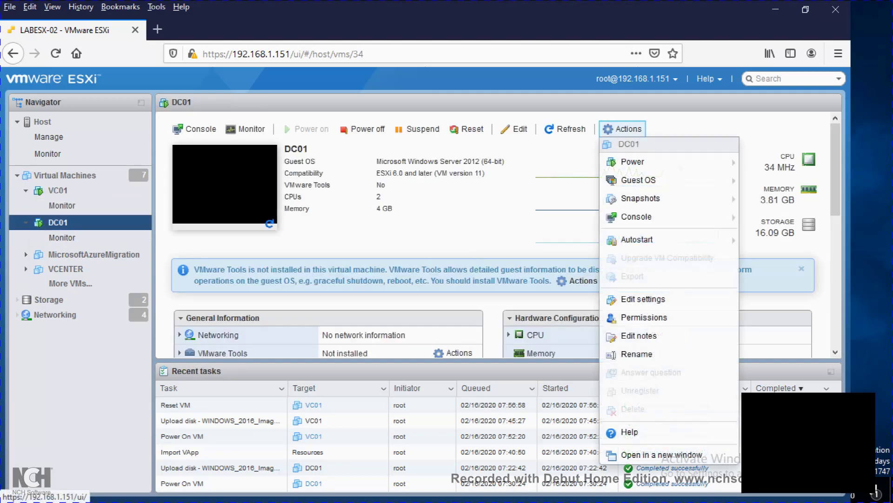
mouse_move(639, 180)
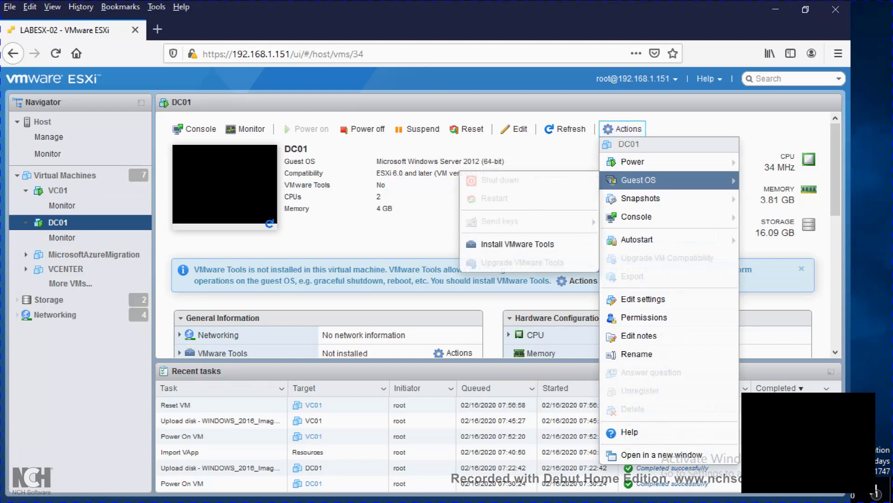
click(518, 244)
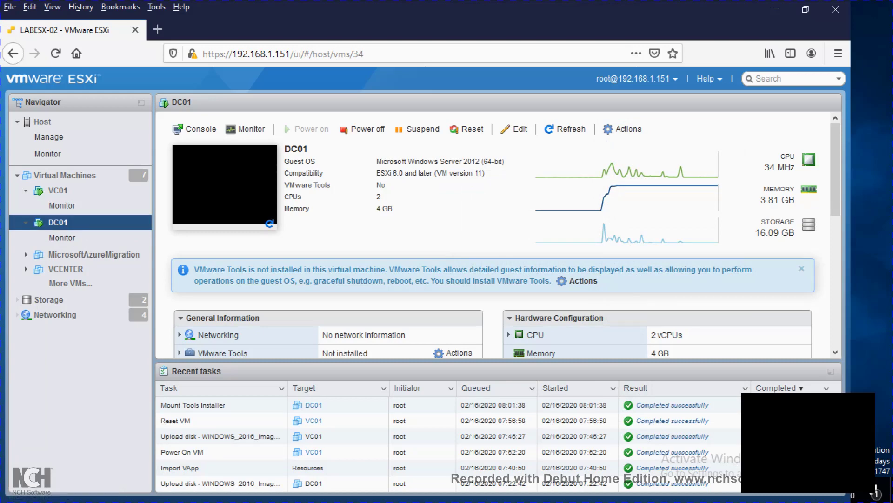
key(alt+Tab)
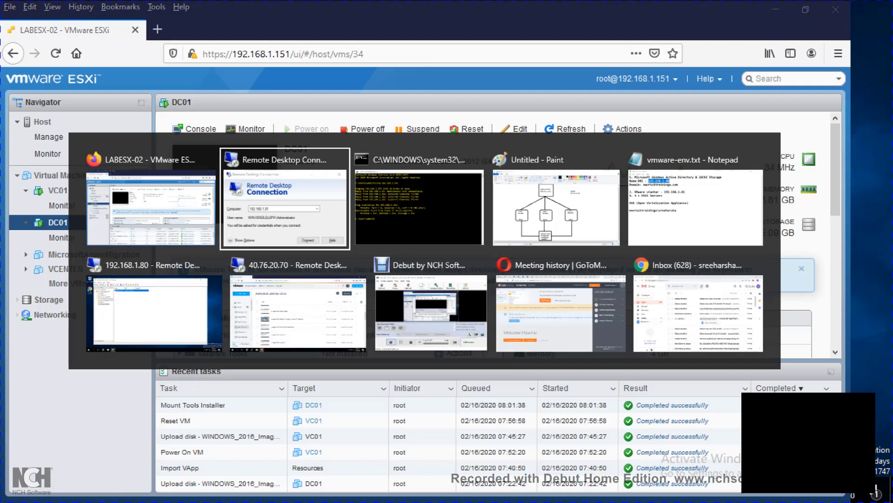
key(alt+Tab)
key(alt+Tab)
key(alt+Tab)
key(alt+Tab)
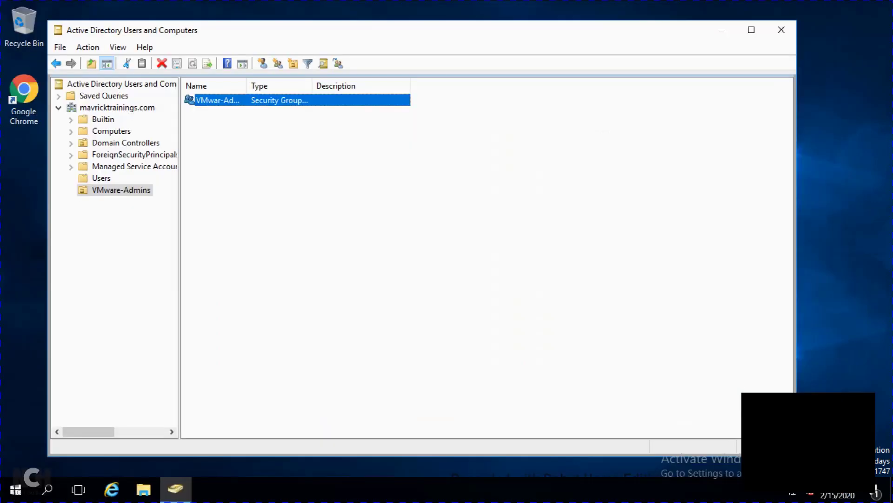
Step: On DC01, run setup from the VMware Tools DVD drive under This PC
click(15, 490)
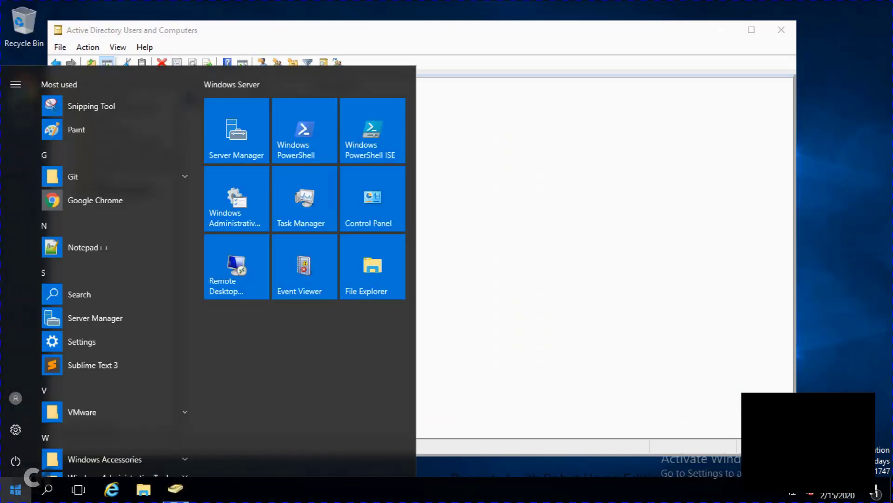
click(144, 490)
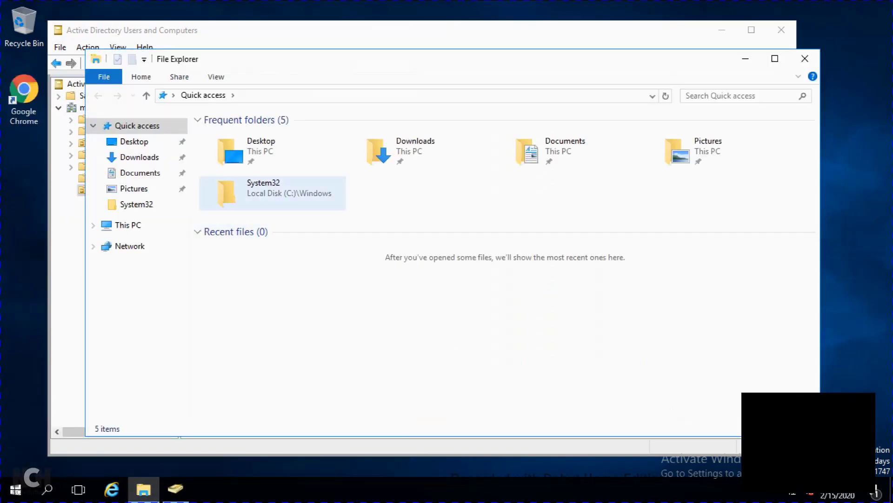
click(128, 225)
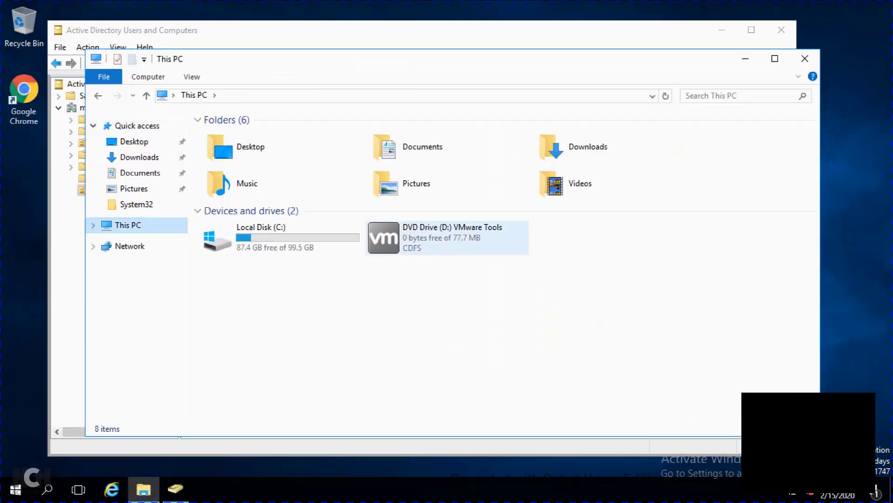
click(446, 237)
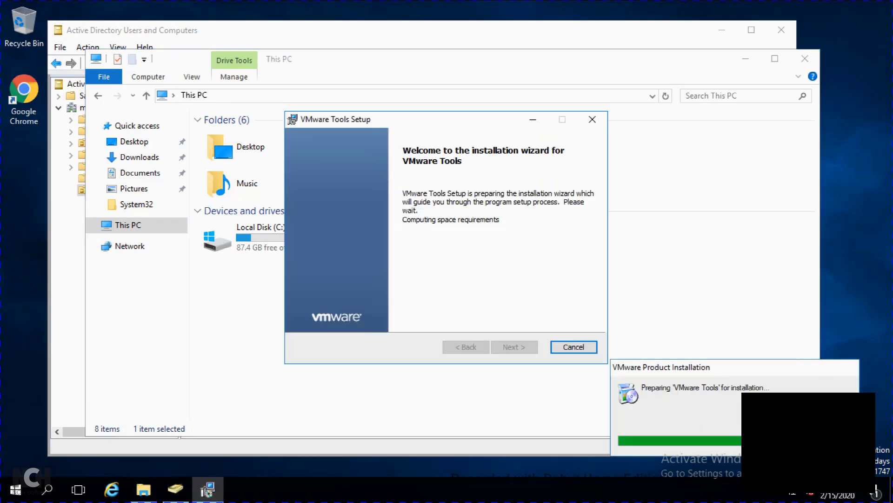
Step: Install VMware Tools with the Complete setup type, then minimize the remote session
key(Return)
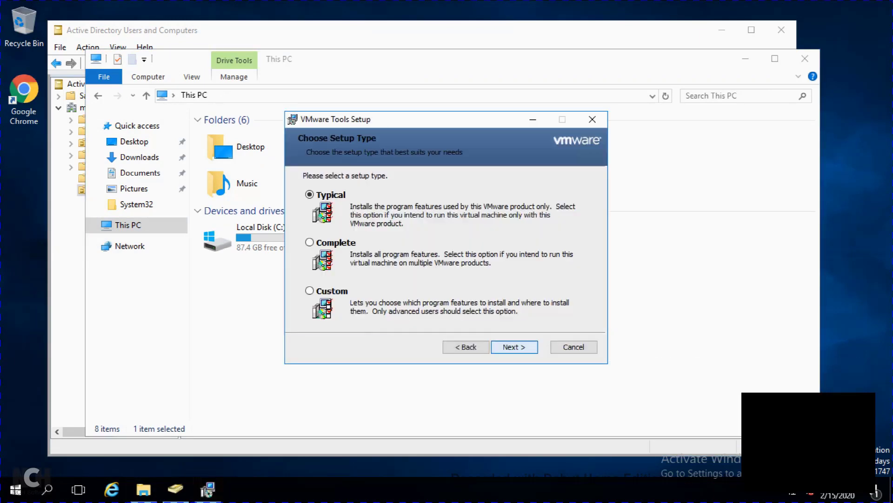
click(309, 243)
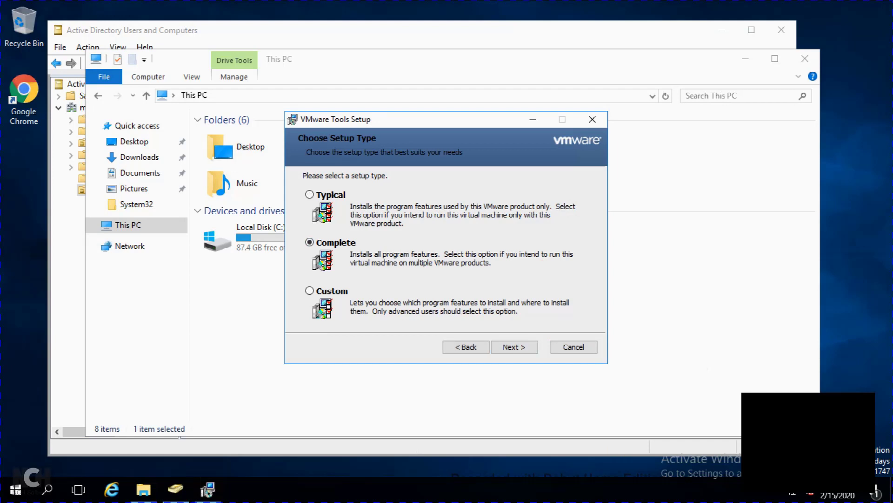
click(514, 347)
click(514, 347)
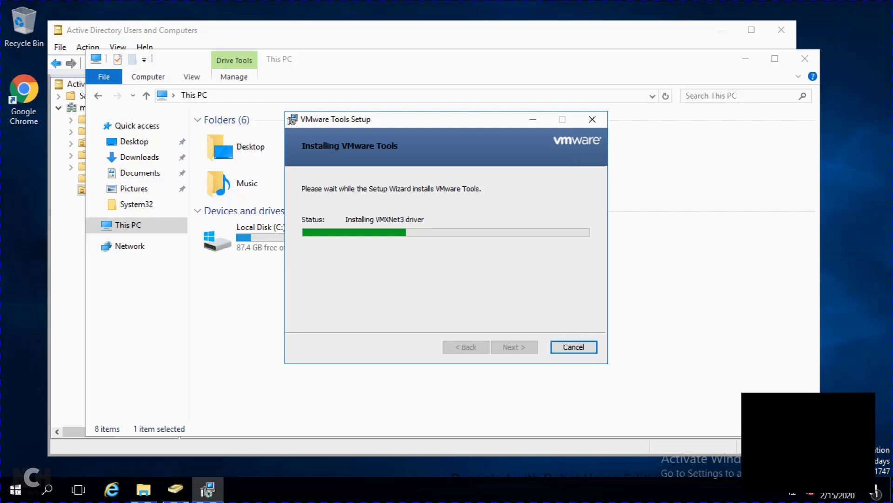
click(577, 8)
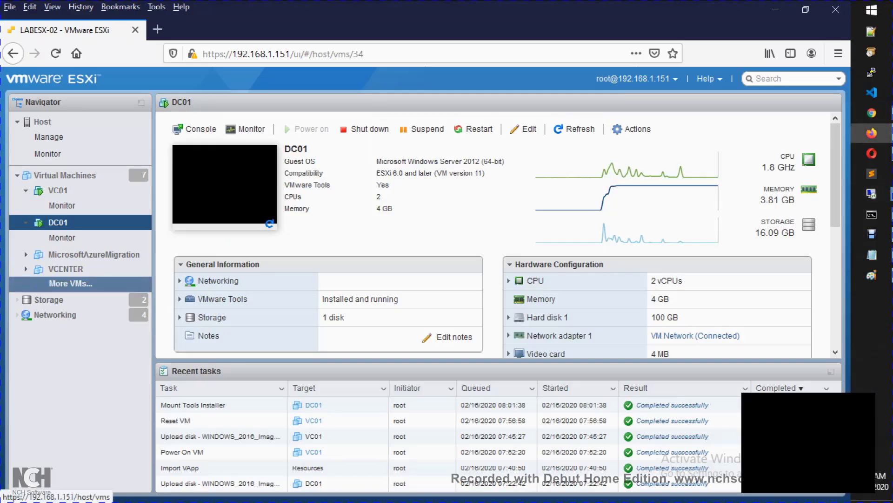
Step: Select VC01 from the virtual machine list and choose Install VMware Tools under Actions > Guest OS
click(71, 282)
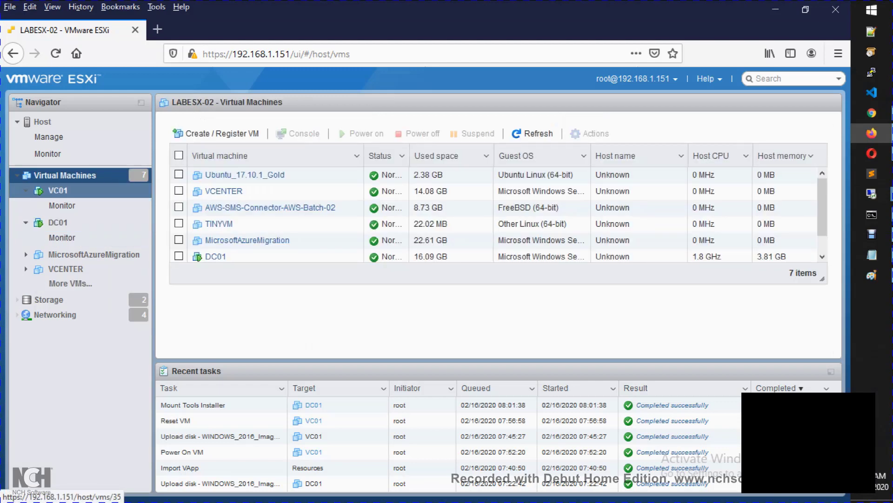
click(58, 190)
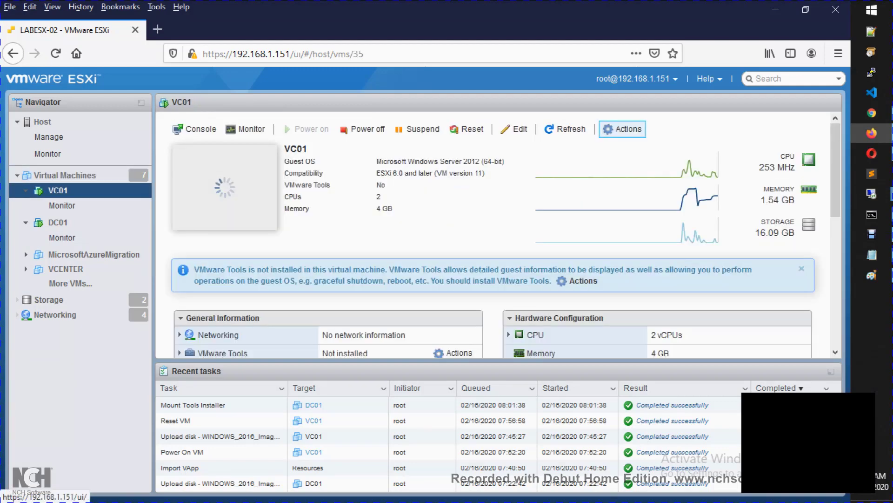
click(623, 129)
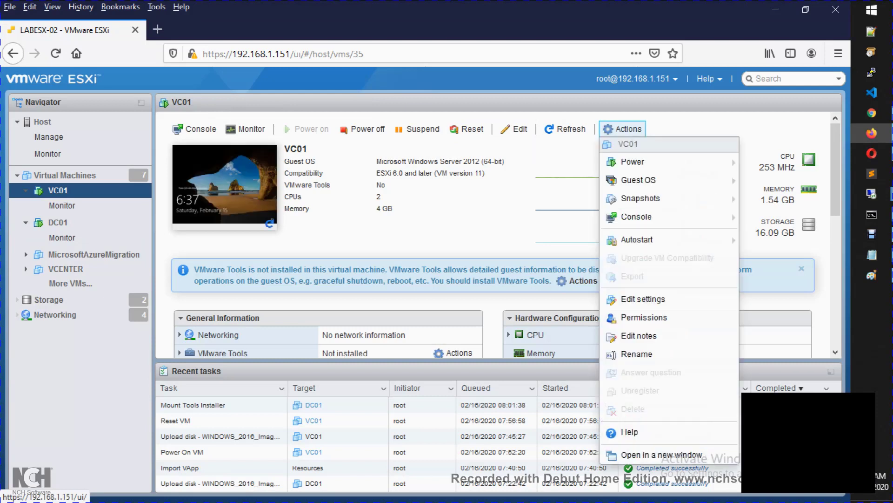
mouse_move(632, 161)
drag(621, 162, 622, 180)
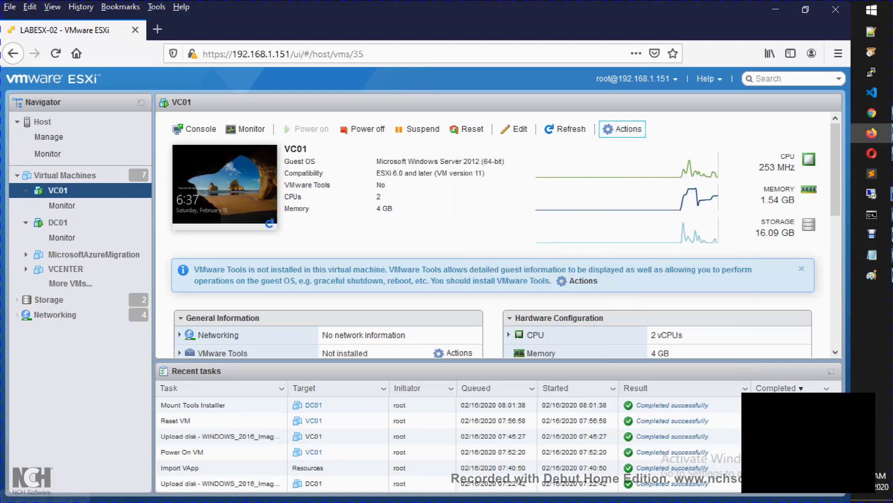
click(609, 128)
mouse_move(639, 180)
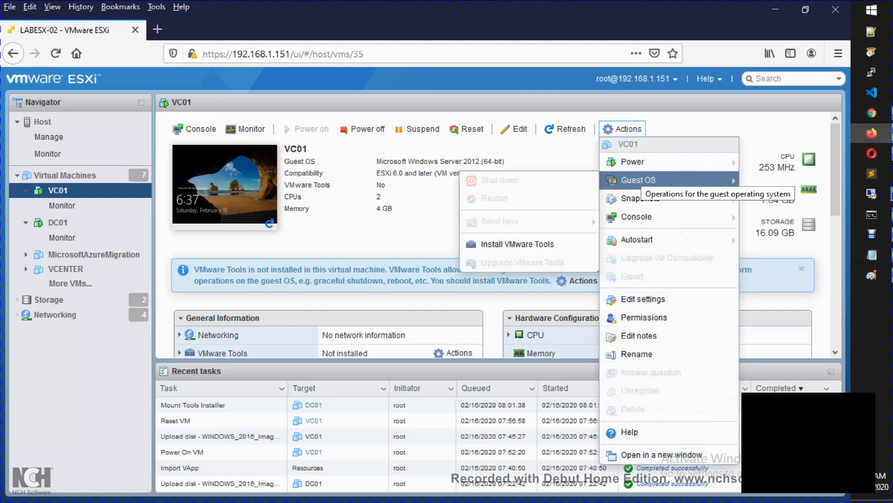
click(518, 244)
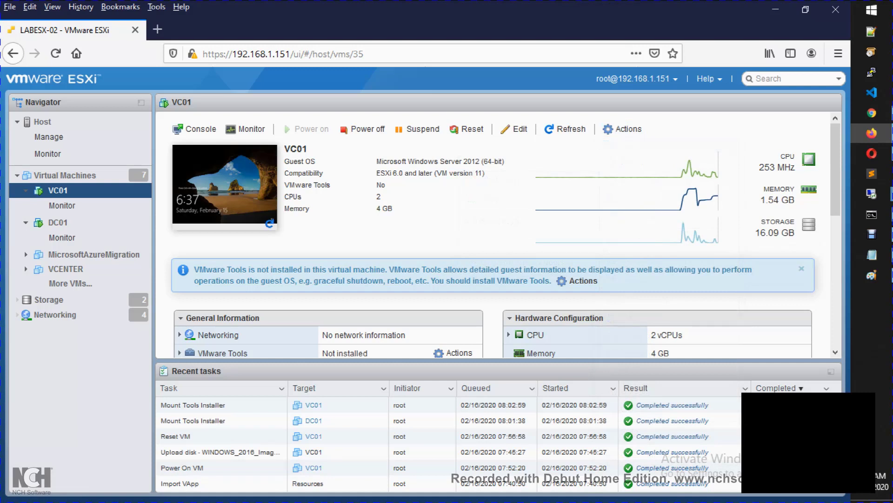
Step: Connect to 192.168.1.81 with the administrator password, accept the certificate, and dismiss the Shutdown Event Tracker
key(super+r)
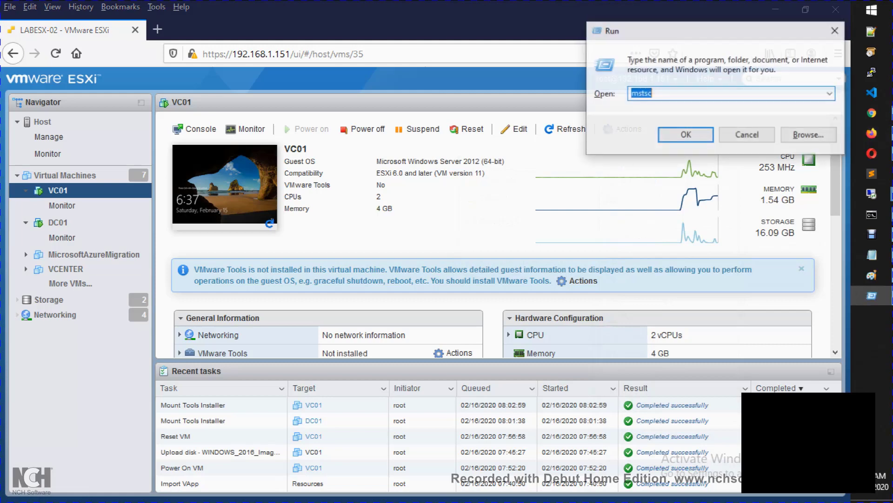
text(cmd)
key(Return)
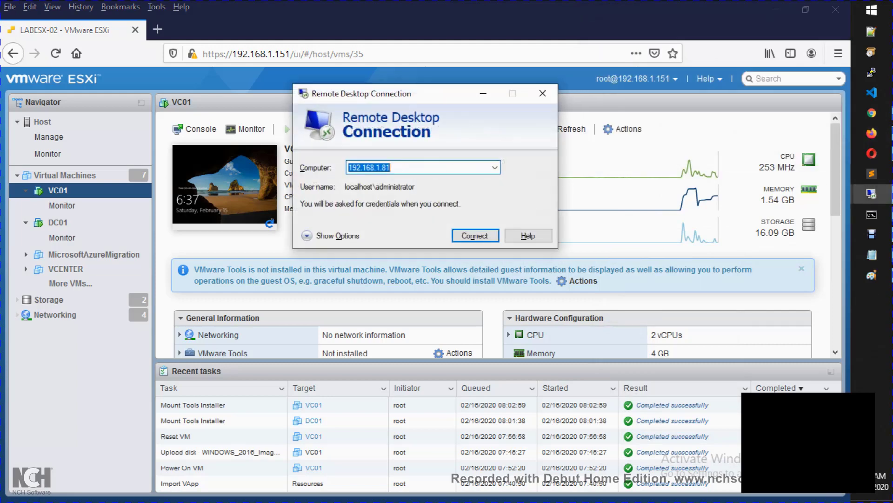
key(Return)
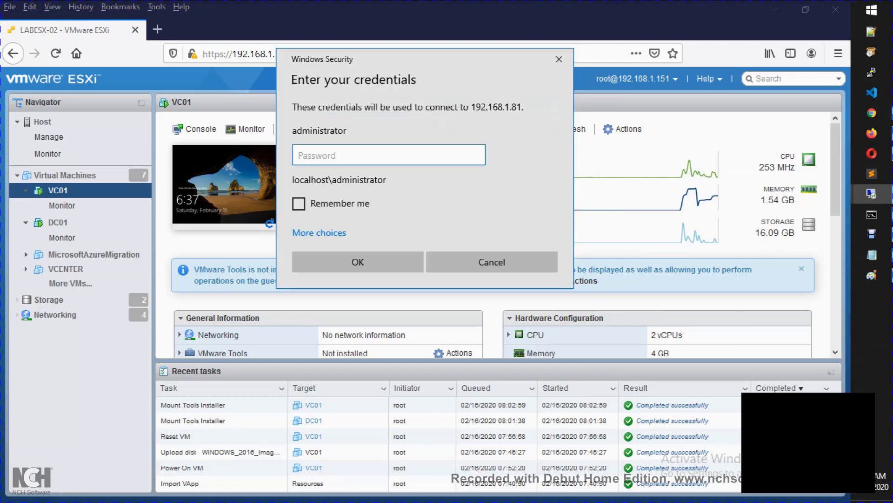
text(*********)
key(Return)
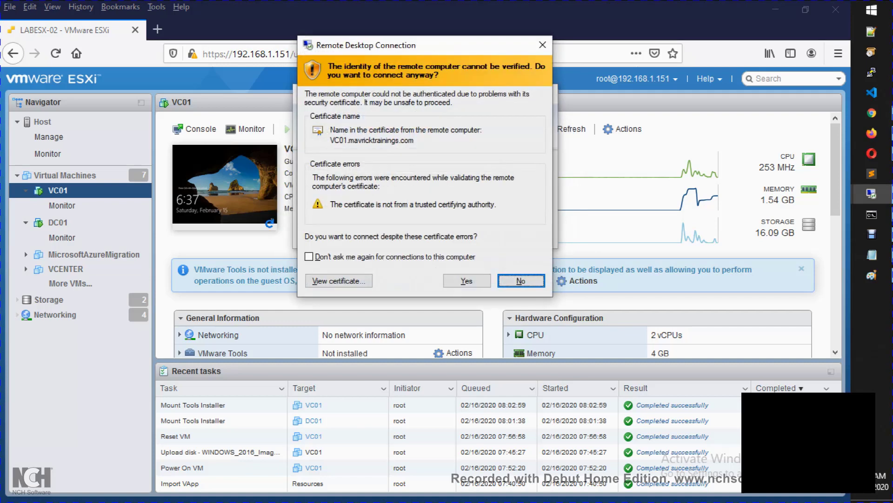
click(467, 280)
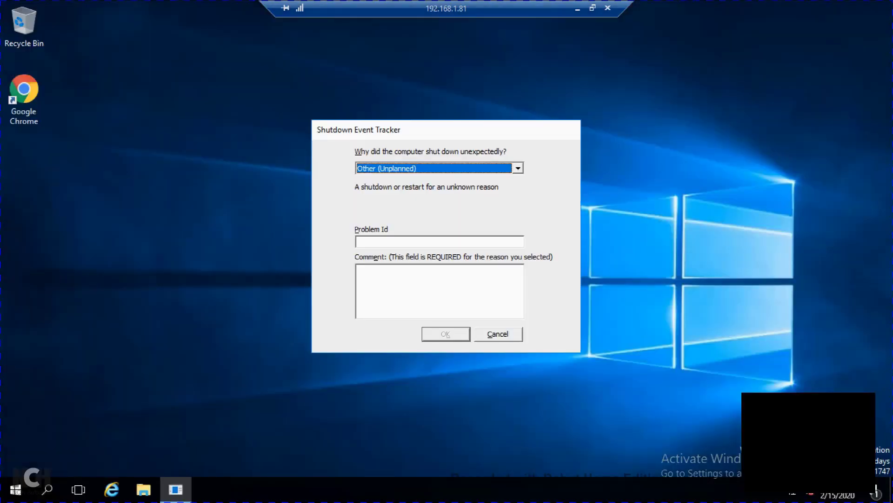
click(498, 334)
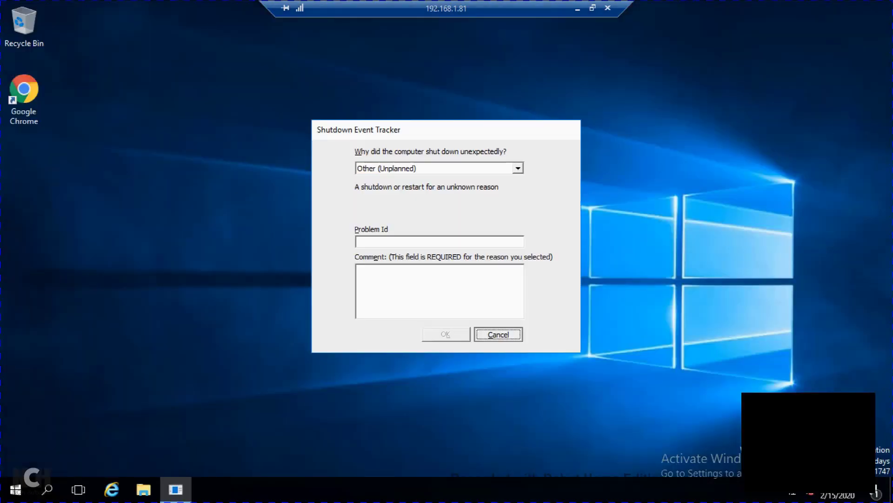
Step: On VC01, open the VMware Tools DVD Drive (D:) from This PC in File Explorer
click(143, 489)
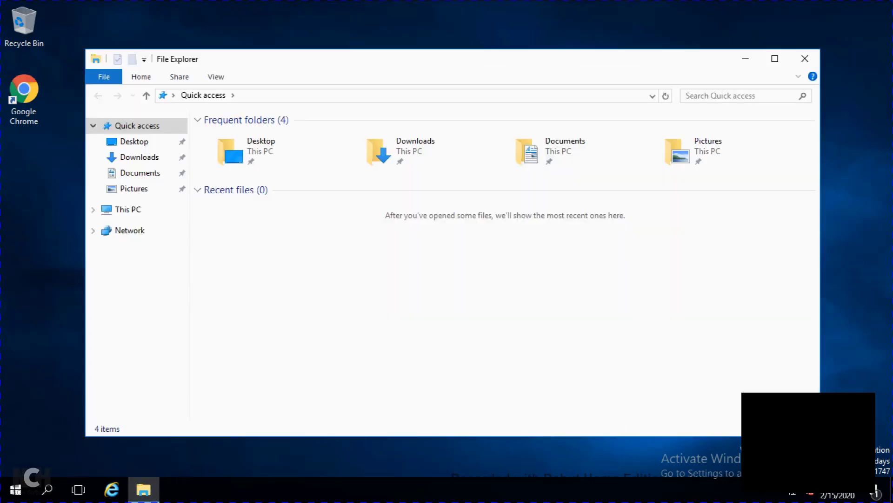
click(128, 209)
double_click(447, 237)
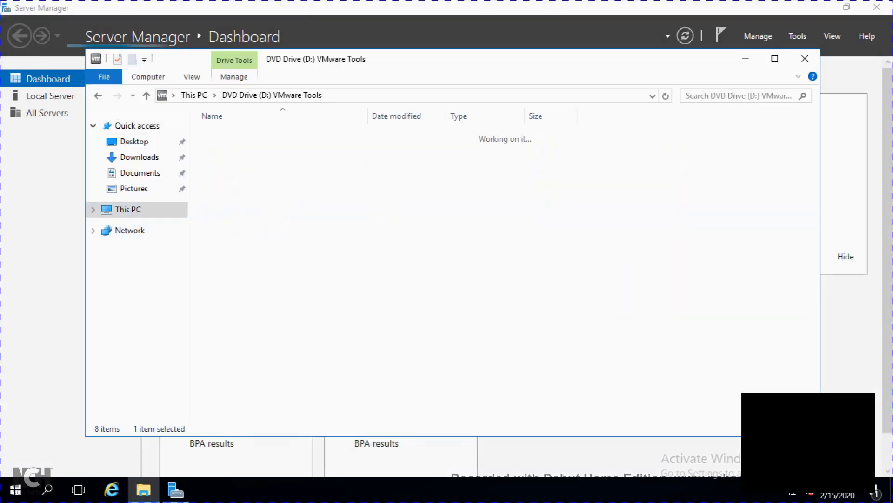
double_click(229, 168)
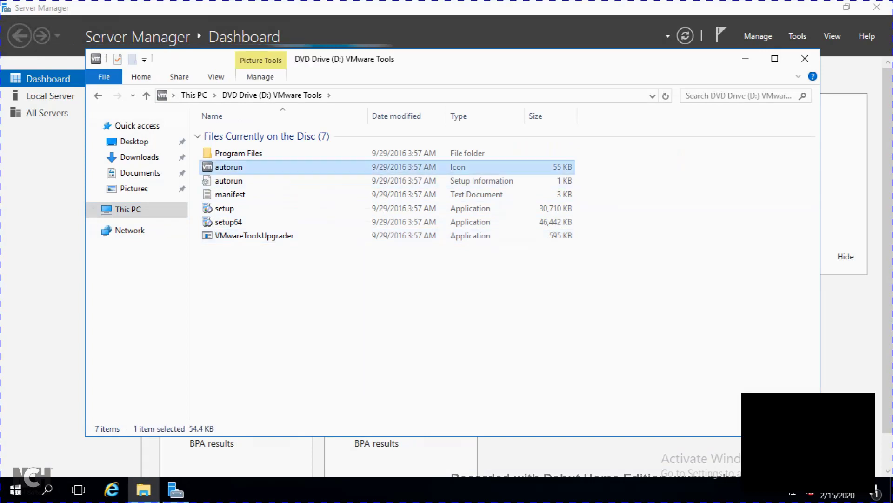
click(783, 60)
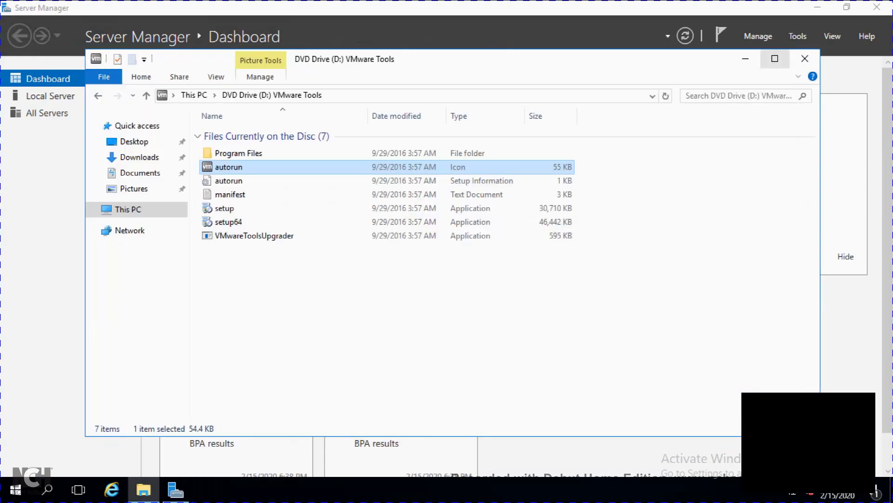
click(128, 210)
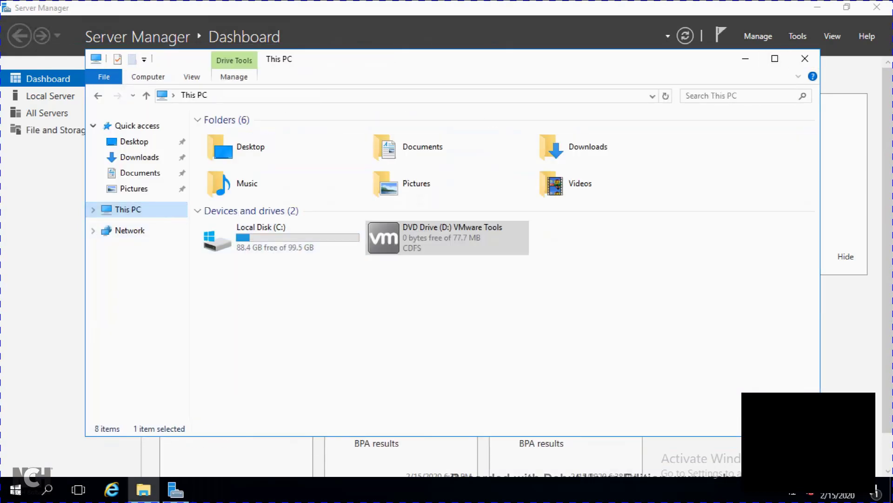
double_click(433, 238)
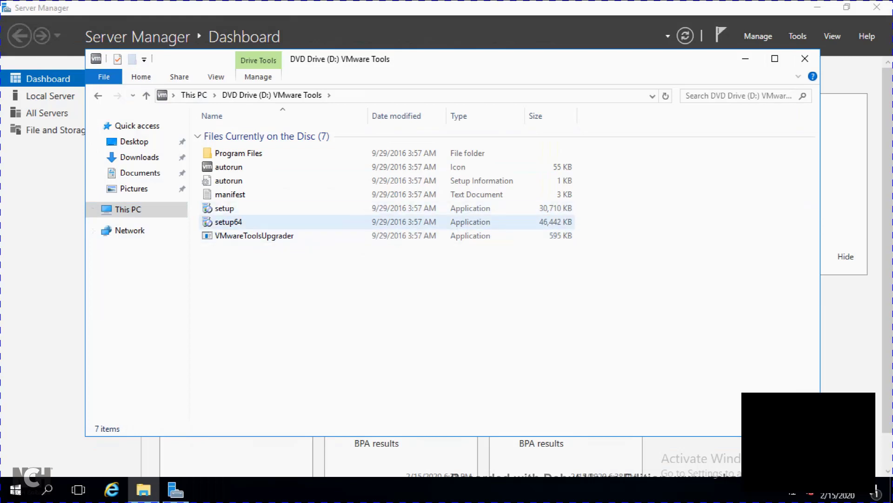
Step: Run setup64 and start a Complete VMware Tools install, then minimize the session
double_click(418, 222)
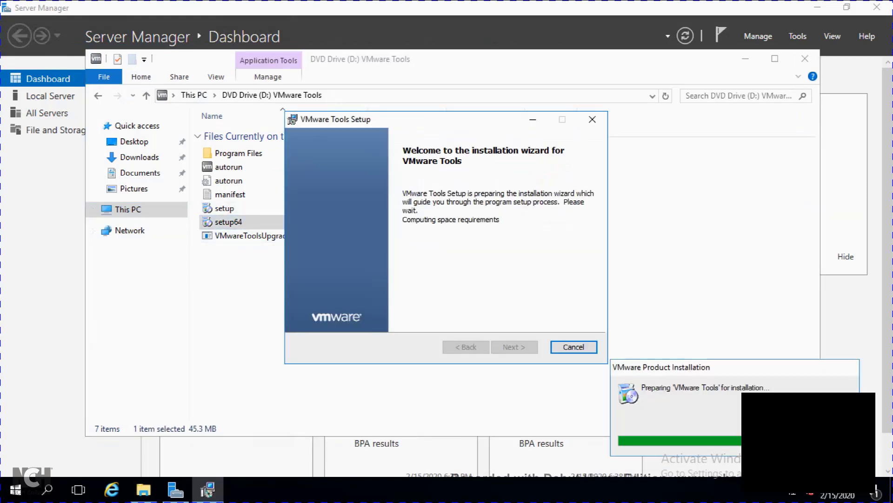
key(Return)
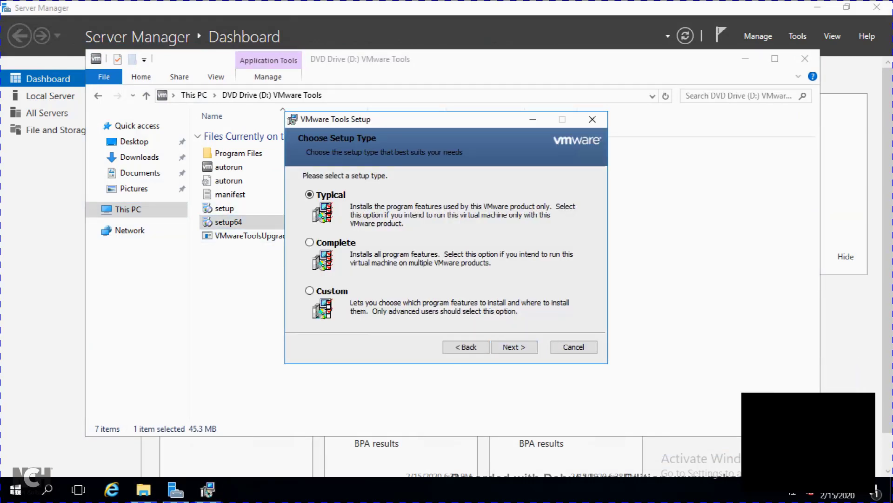
click(309, 242)
click(514, 347)
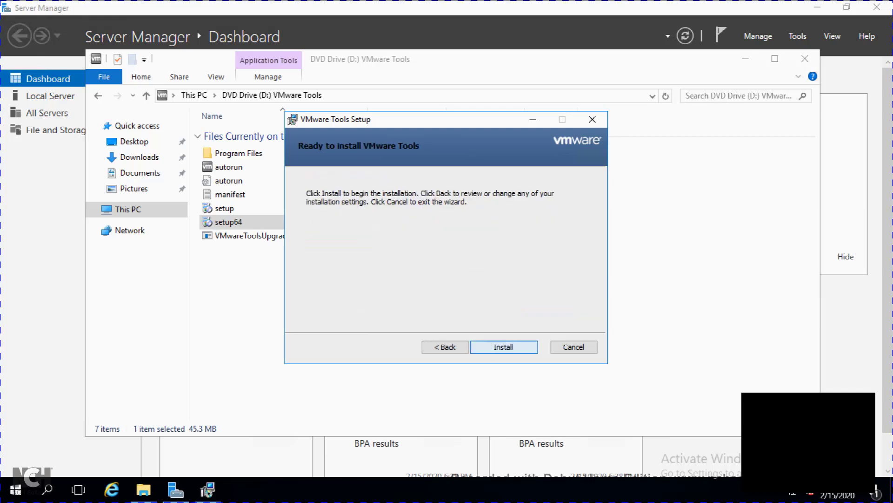
key(Return)
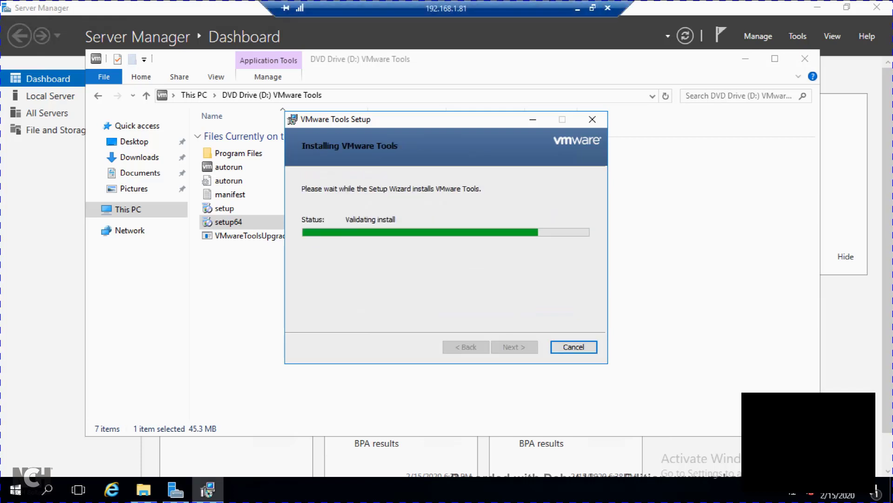
click(578, 8)
Step: Finish VMware Tools setup on 192.168.1.80, restart it, and minimize its session
mouse_move(871, 194)
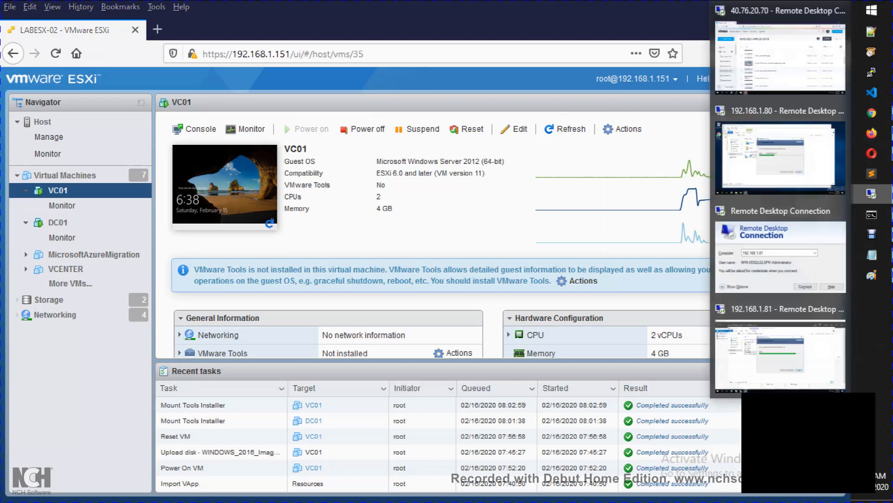
click(780, 148)
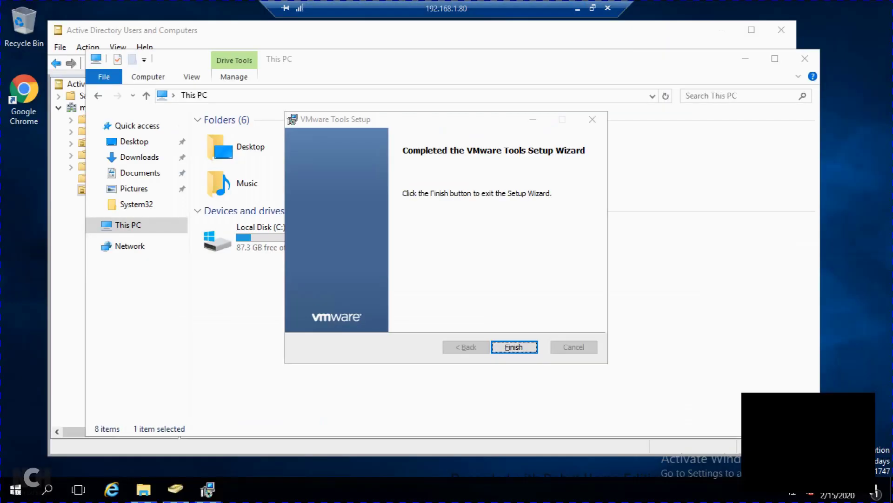
key(Return)
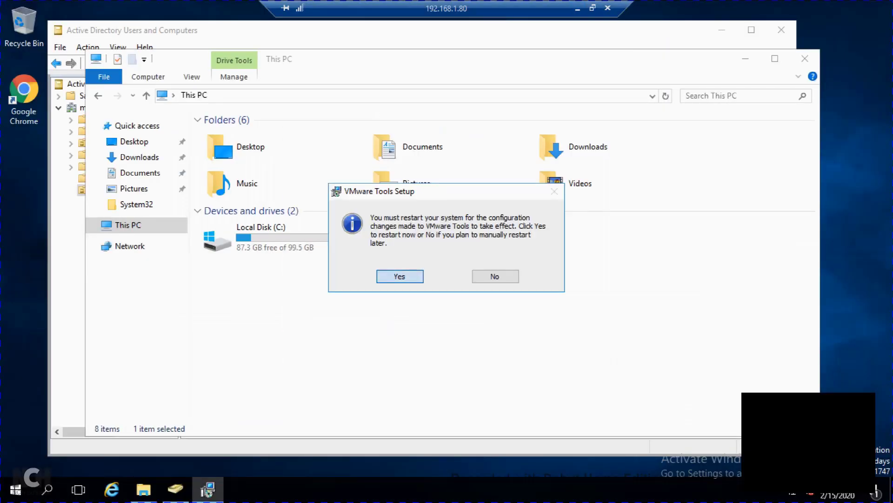
key(Return)
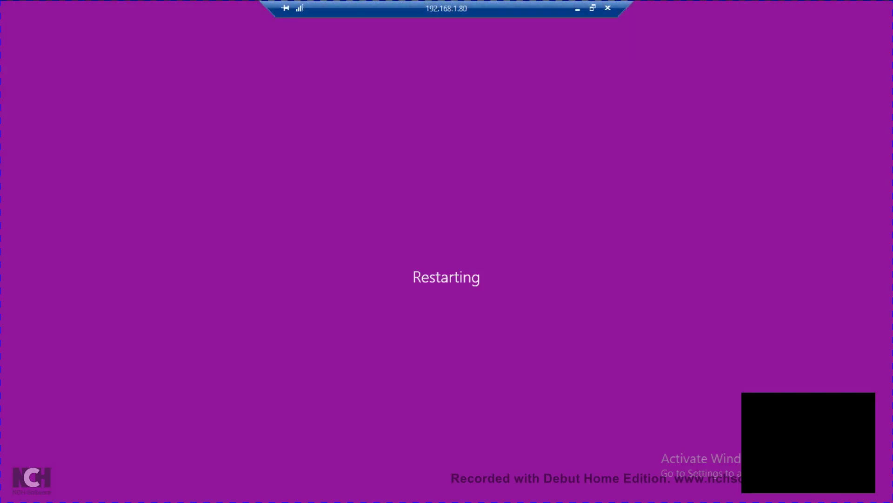
click(578, 9)
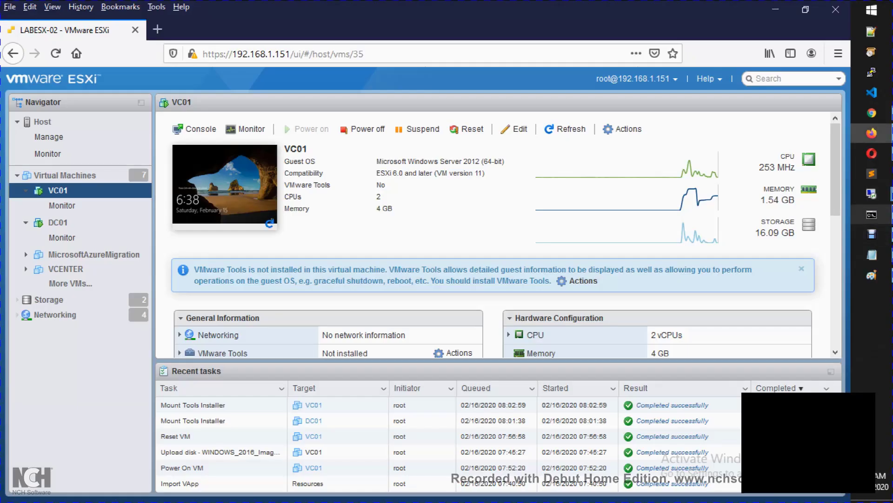
Step: Finish VMware Tools setup on 192.168.1.81, restart it, and minimize its session
click(871, 194)
click(780, 355)
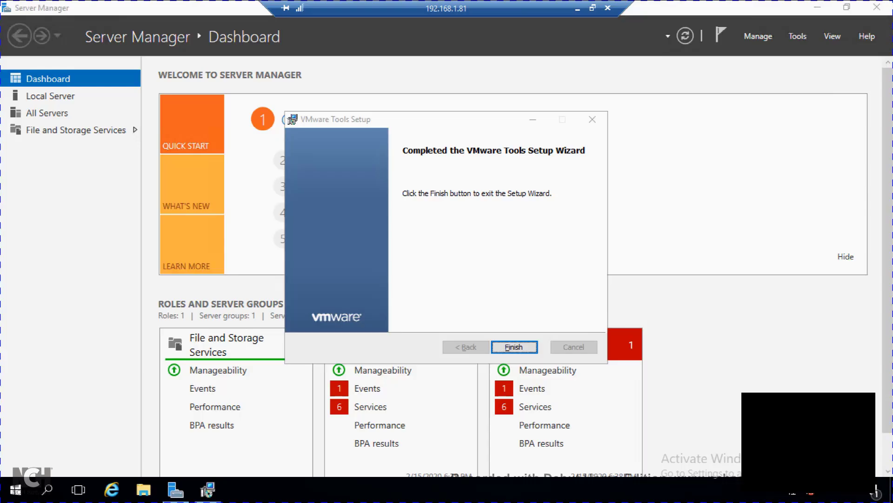
click(515, 347)
click(400, 276)
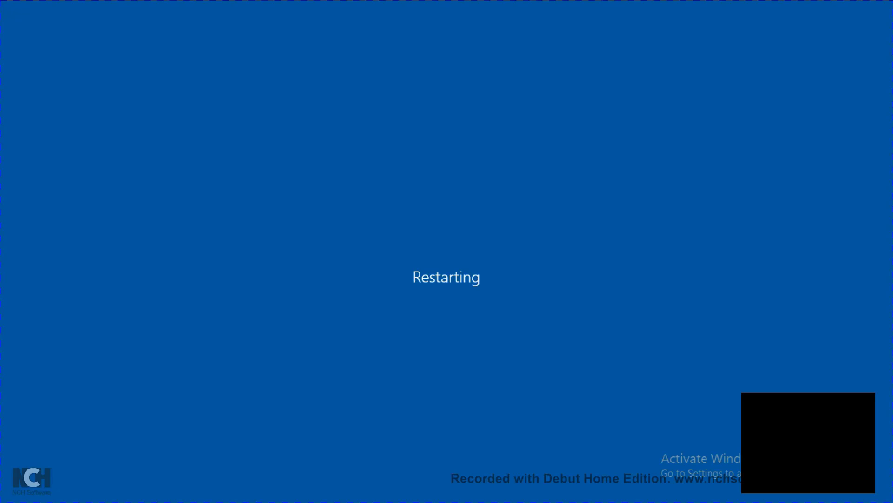
click(579, 11)
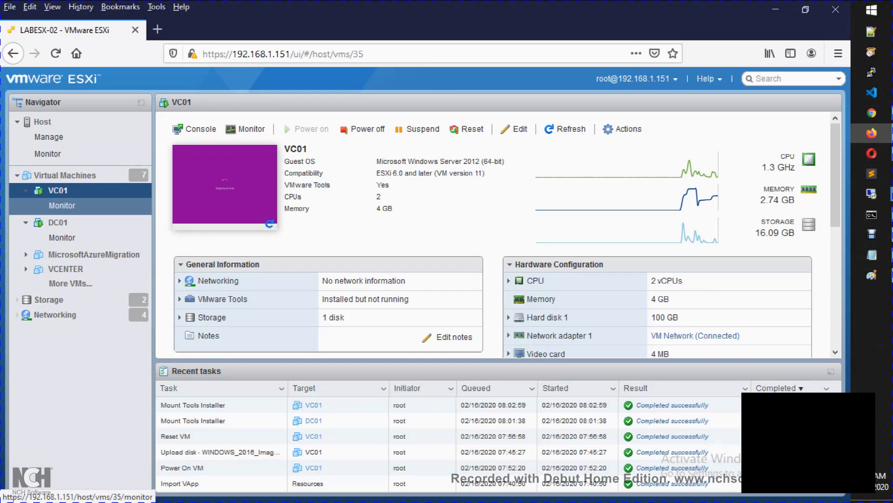
Step: Open the LABESX-02 host overview from the Navigator's Host entry
click(43, 122)
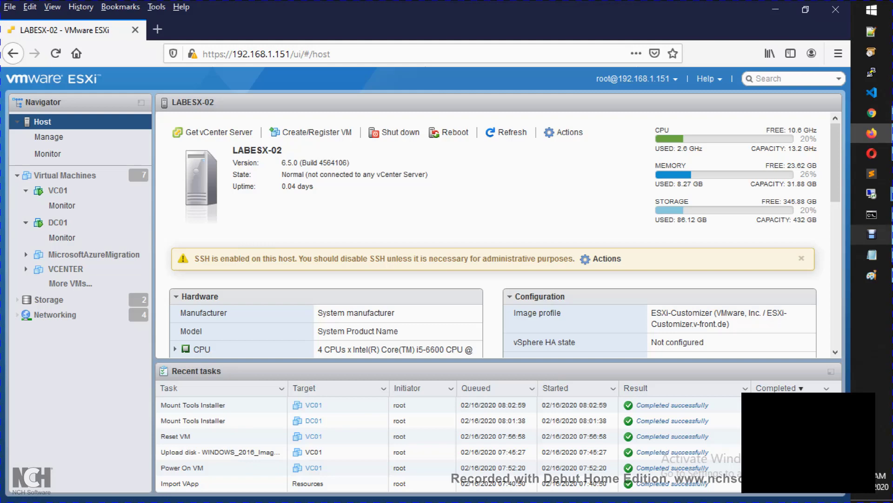
click(872, 234)
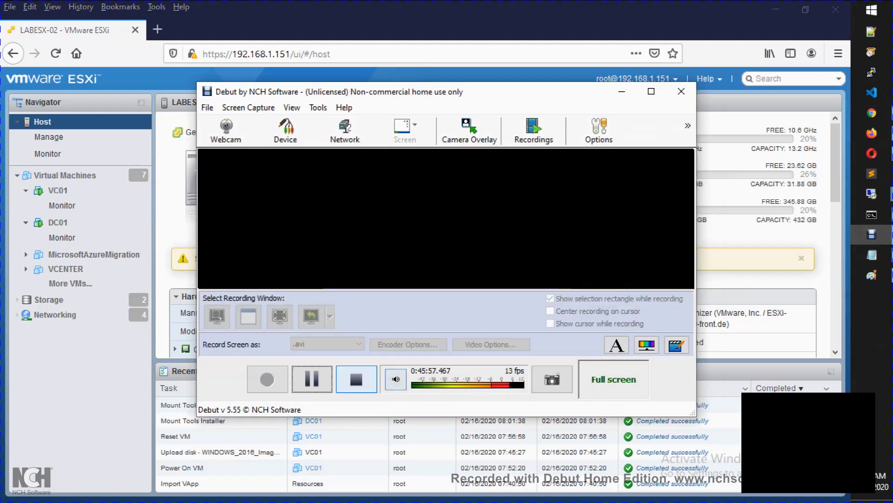